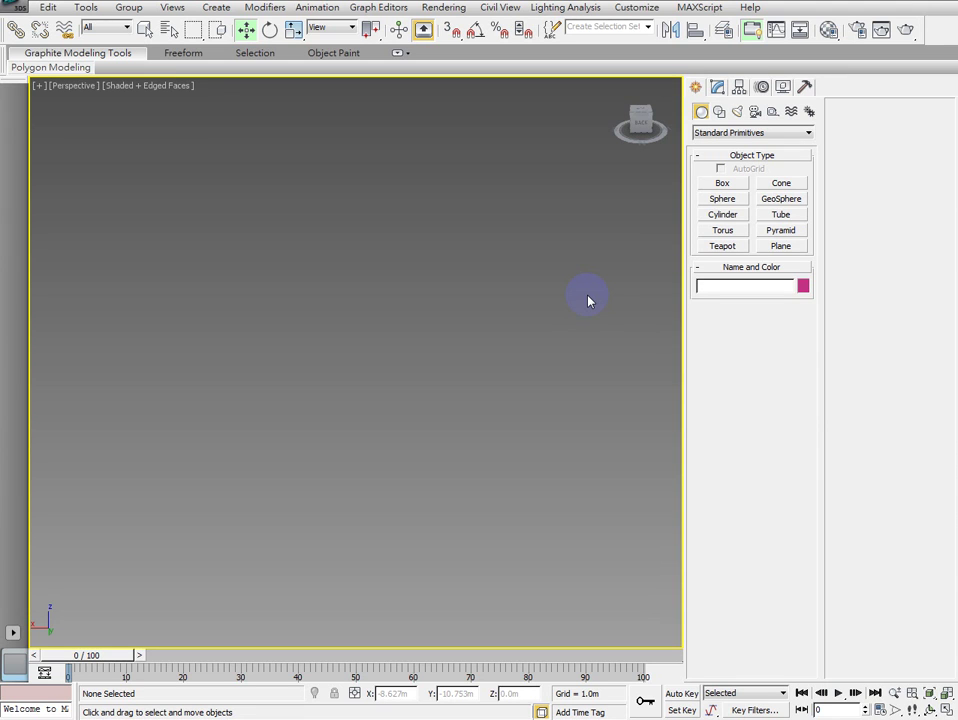
Save the empty scene and switch to the Top, Front, Left and Perspective four-view layout.
key(ctrl+s)
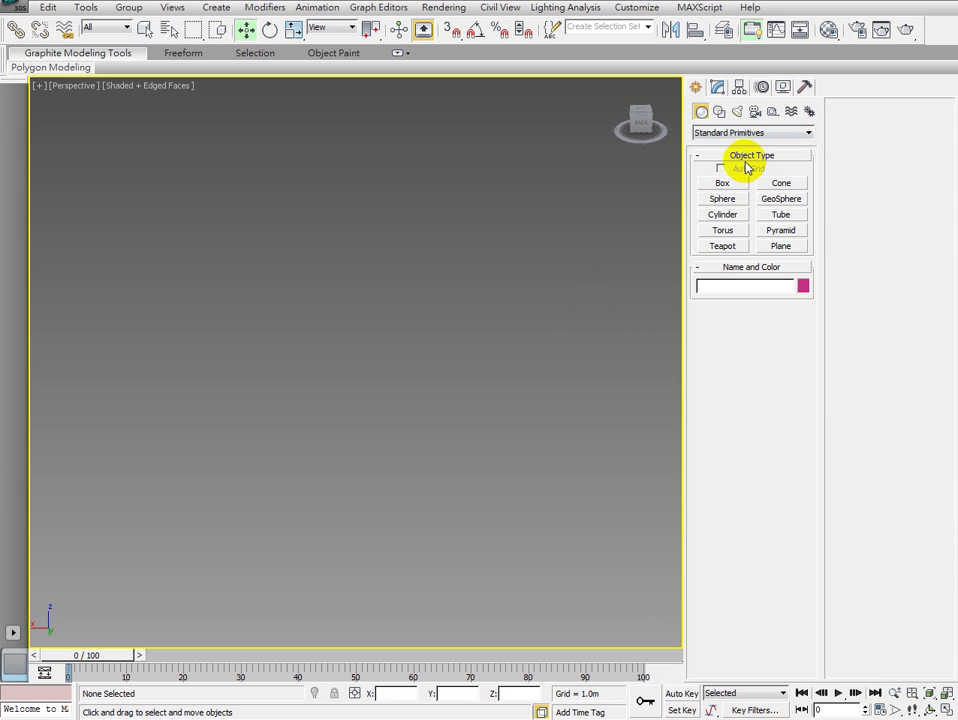
key(alt+w)
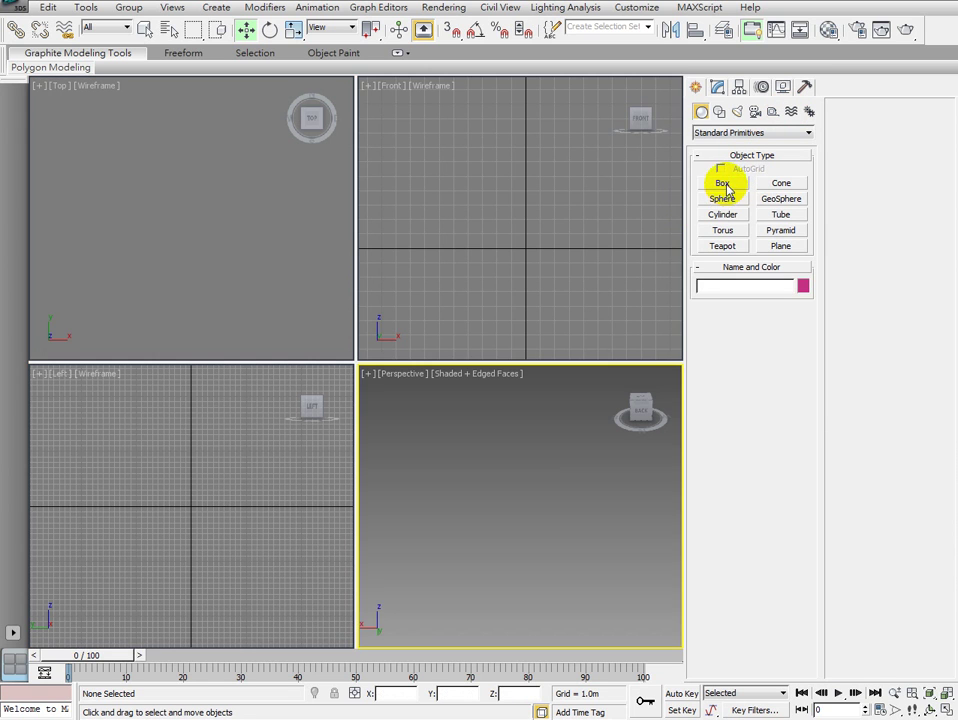
Create a large box in the Front view.
click(722, 186)
drag(463, 159, 609, 306)
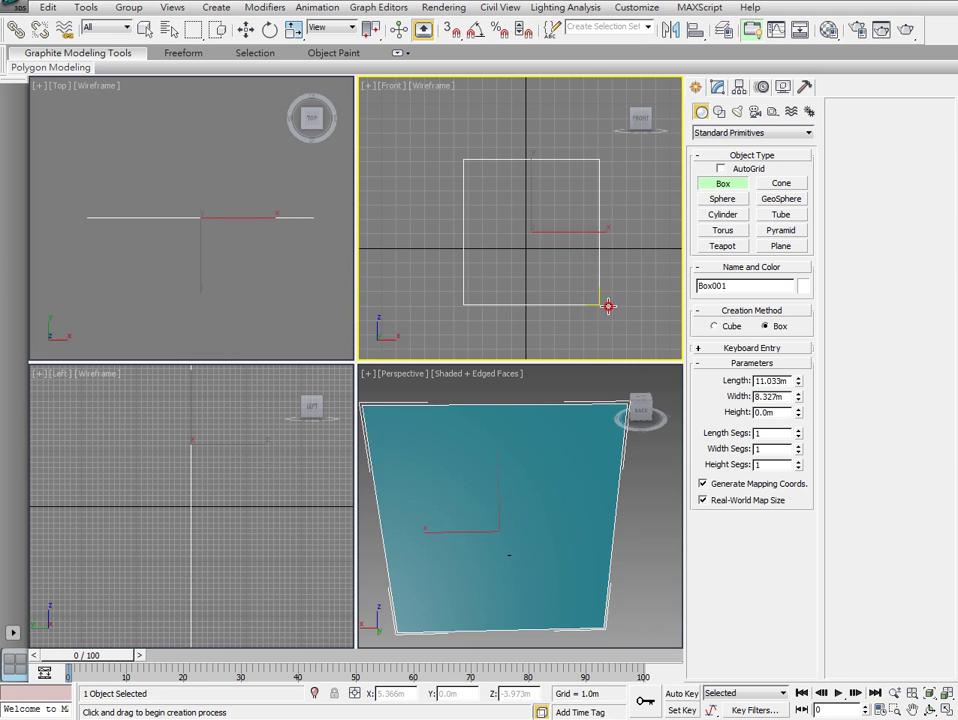
click(552, 426)
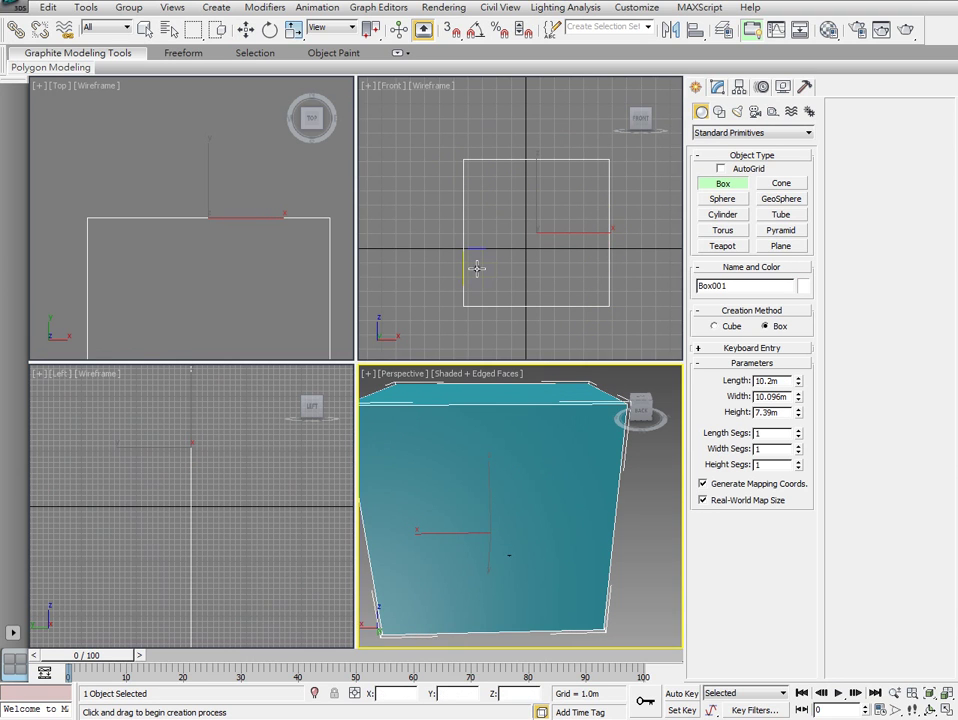
Add a smaller box and move it through the large box's side as a copy.
drag(521, 217, 572, 253)
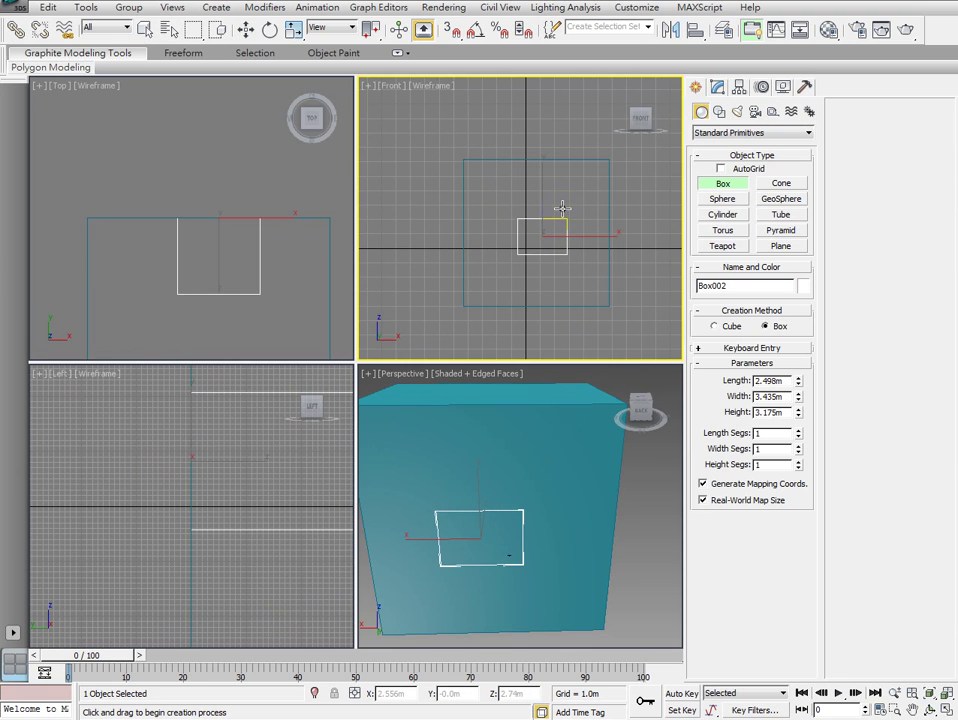
click(560, 208)
right_click(254, 267)
mouse_move(257, 217)
mouse_down()
mouse_move(193, 234)
mouse_move(269, 234)
mouse_up()
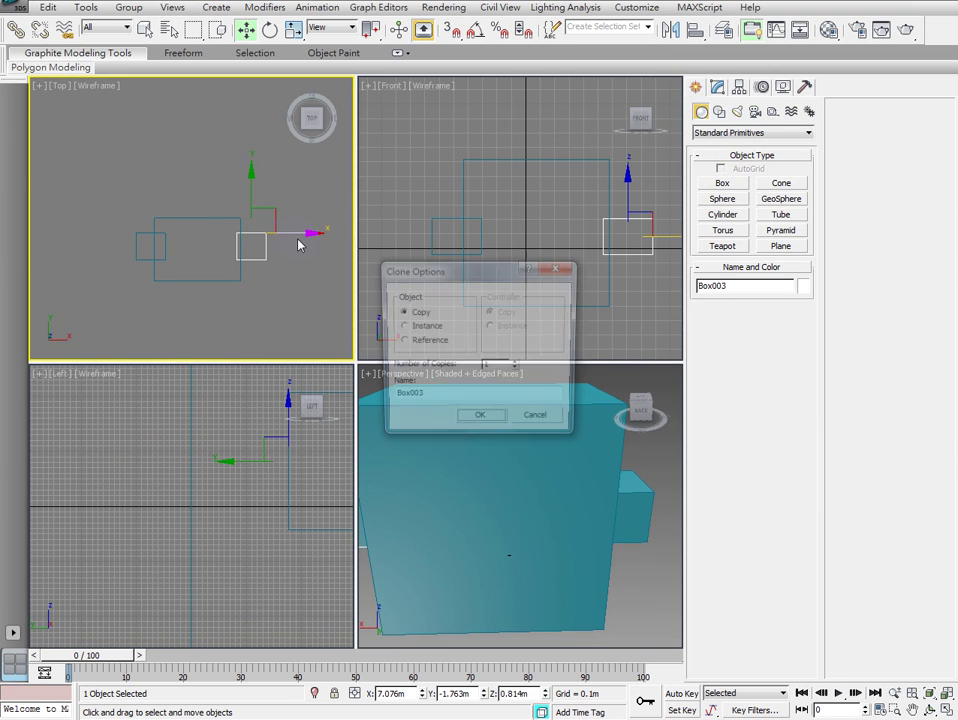
Copy the small box to the other side and raise another copy onto the large box's top.
click(491, 430)
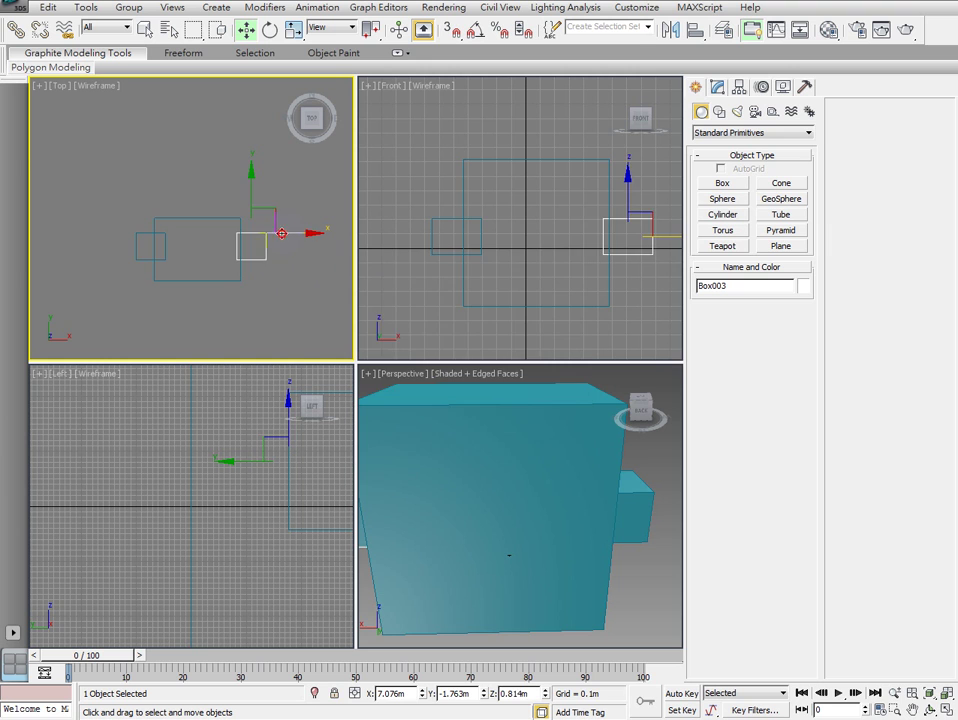
shift+drag(270, 234, 222, 234)
click(480, 421)
drag(546, 238, 548, 152)
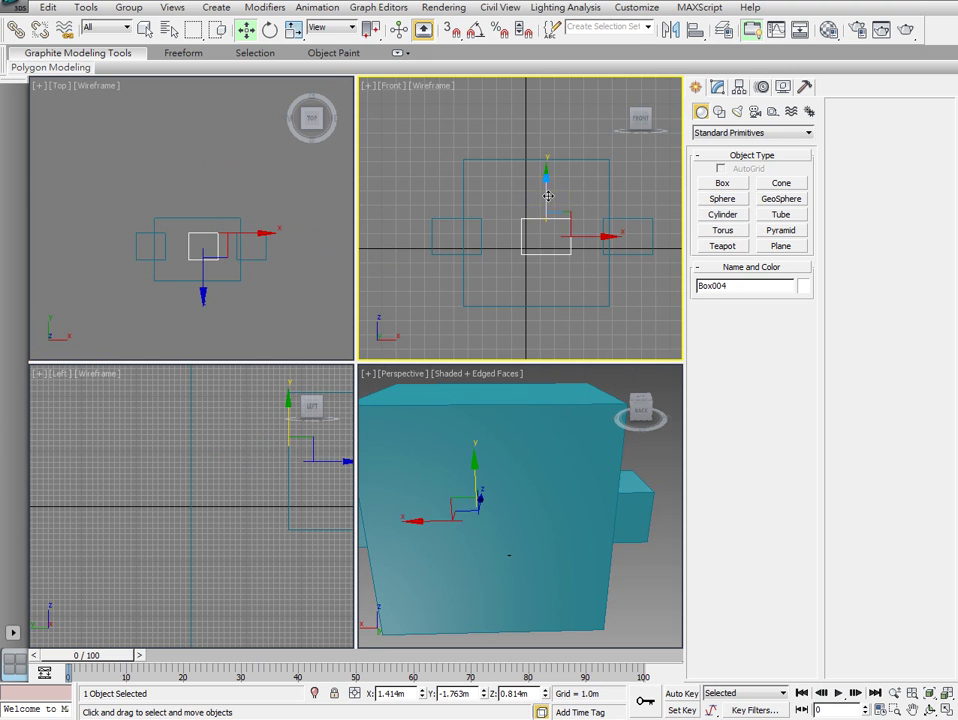
scroll(592, 544, down, 3)
Maximize the Perspective view, orbit around the model and select the large box Box001.
key(alt+w)
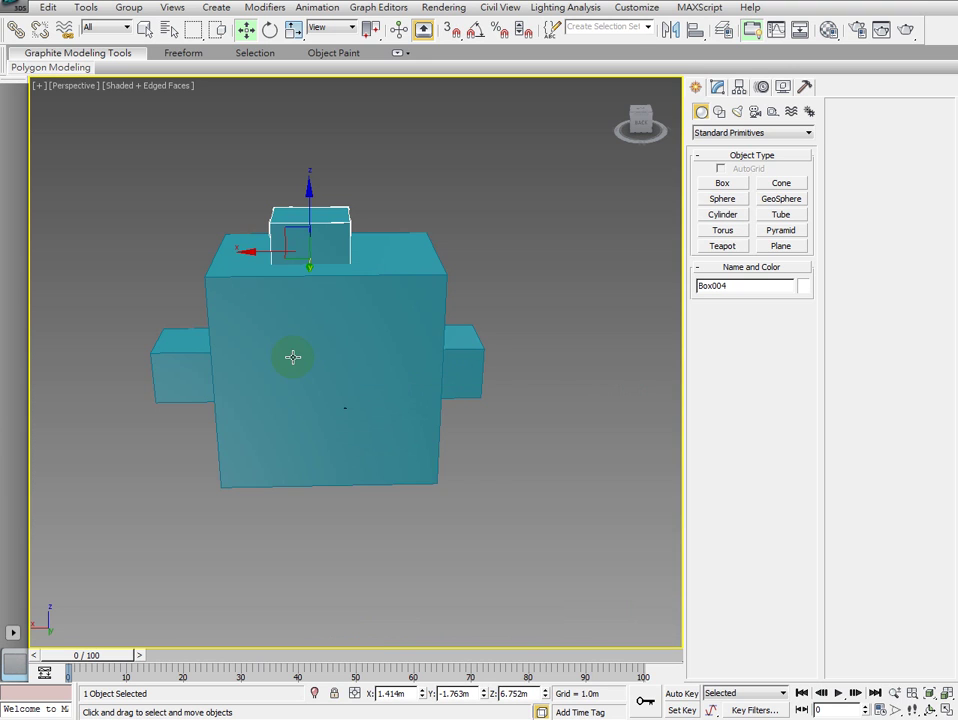
mouse_move(293, 357)
alt+middle_down()
mouse_move(557, 348)
mouse_move(401, 391)
mouse_move(443, 313)
mouse_move(199, 314)
mouse_move(334, 389)
alt+middle_up()
click(401, 391)
key(ctrl+z)
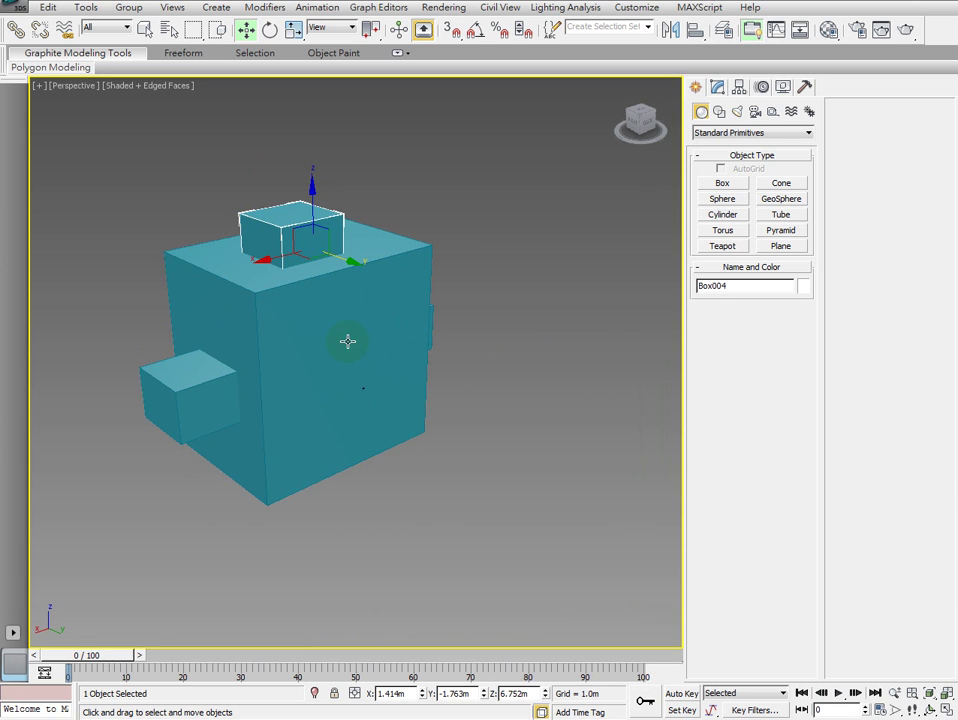
click(347, 341)
mouse_move(347, 341)
middle_down()
mouse_move(466, 337)
mouse_move(727, 112)
middle_up()
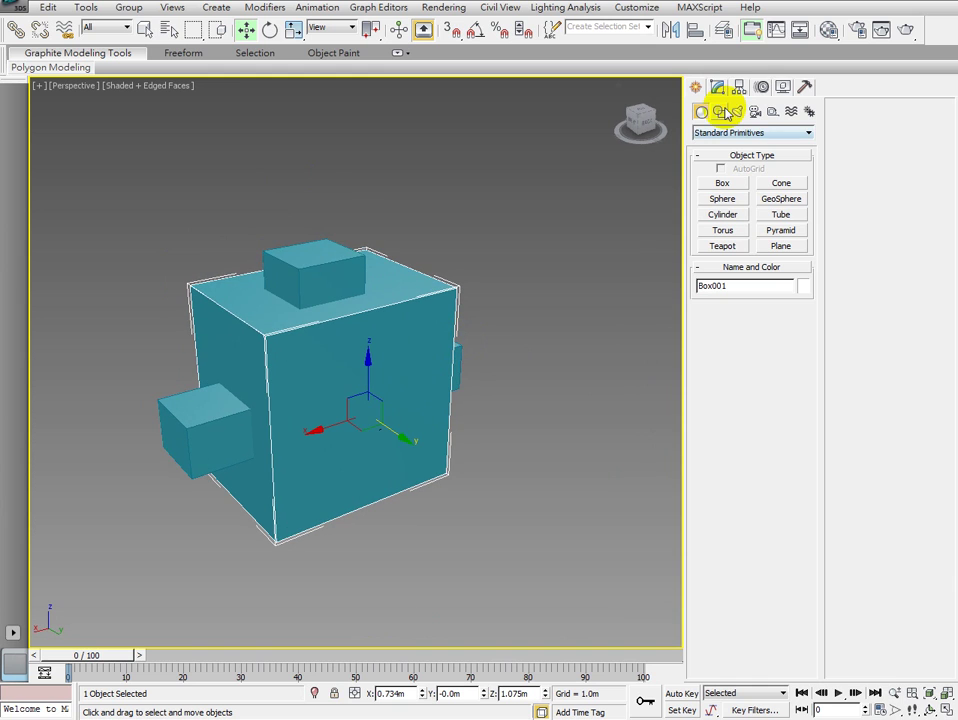
Make Box001 a Compound Objects Boolean with the top box Box004 picked as operand B.
click(709, 134)
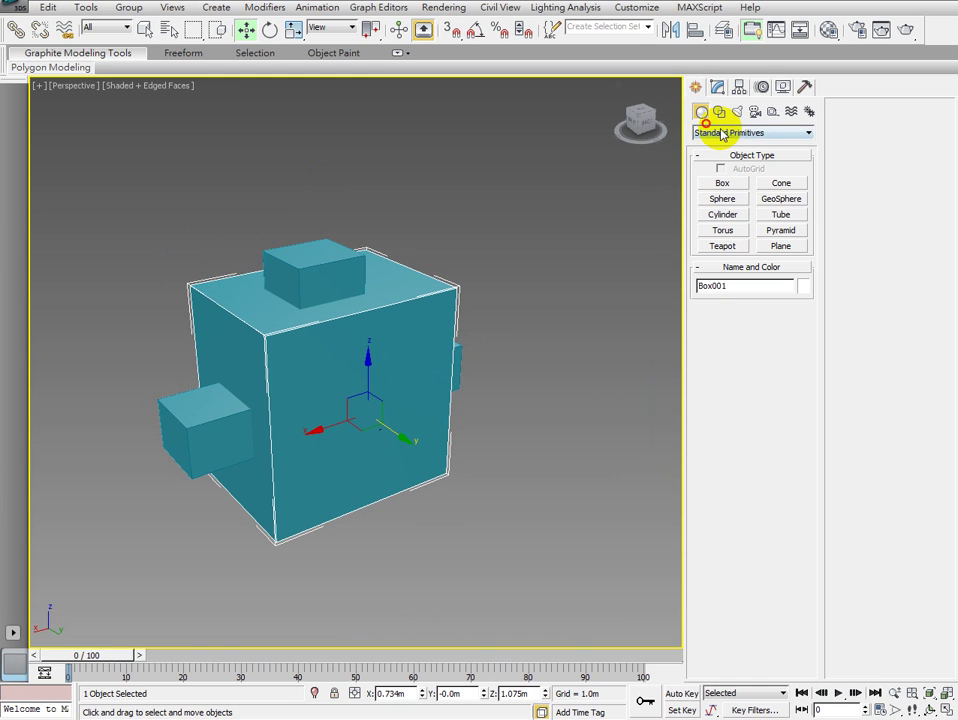
click(722, 134)
click(728, 168)
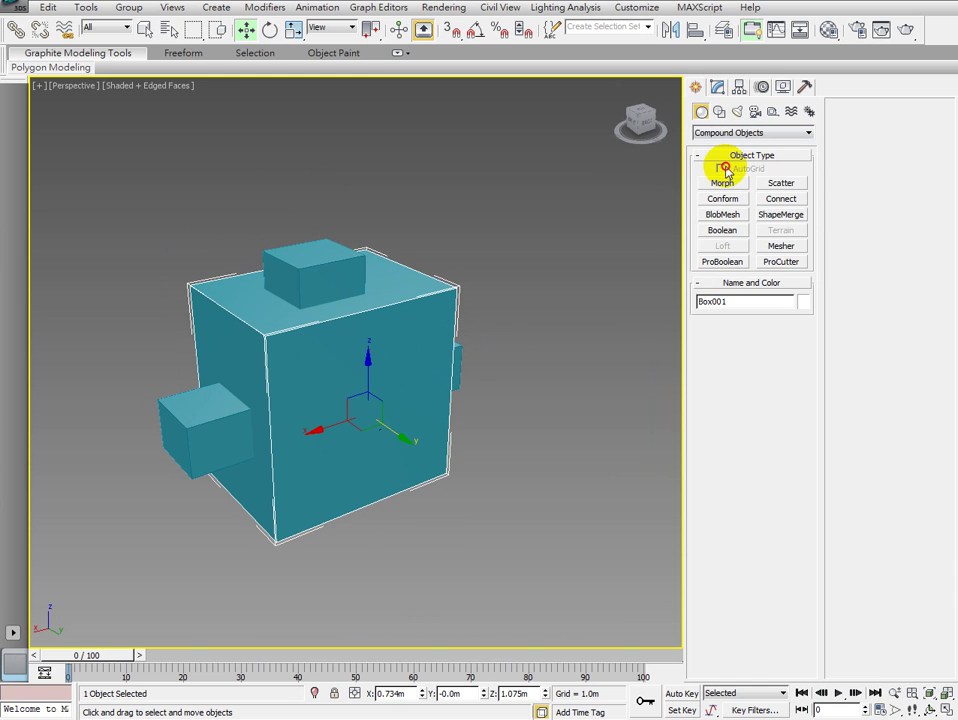
click(724, 232)
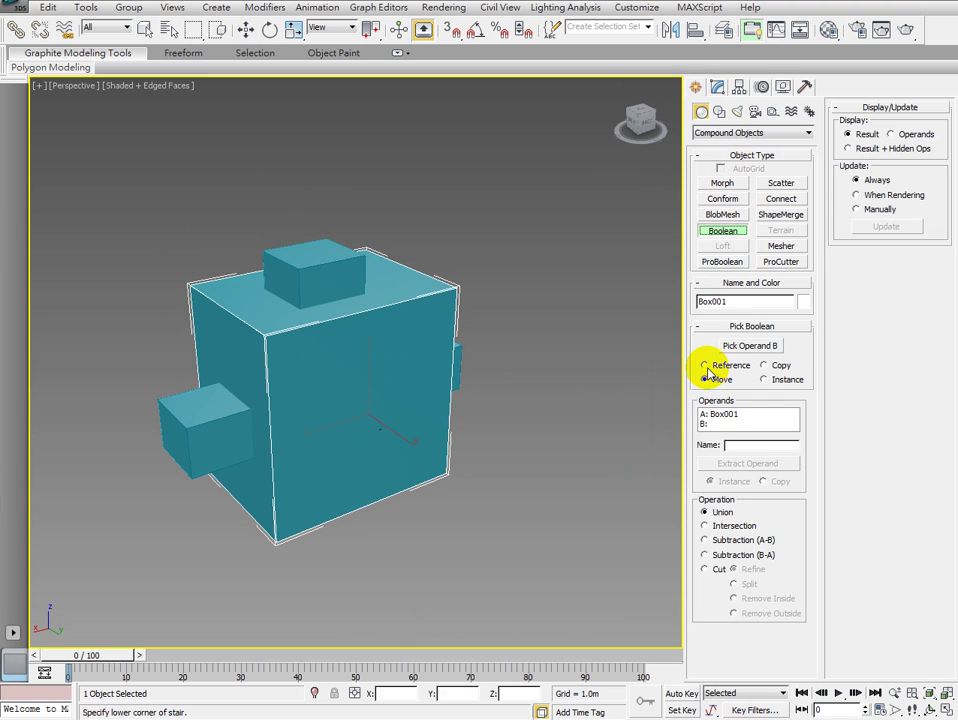
alt+middle_drag(391, 347, 348, 344)
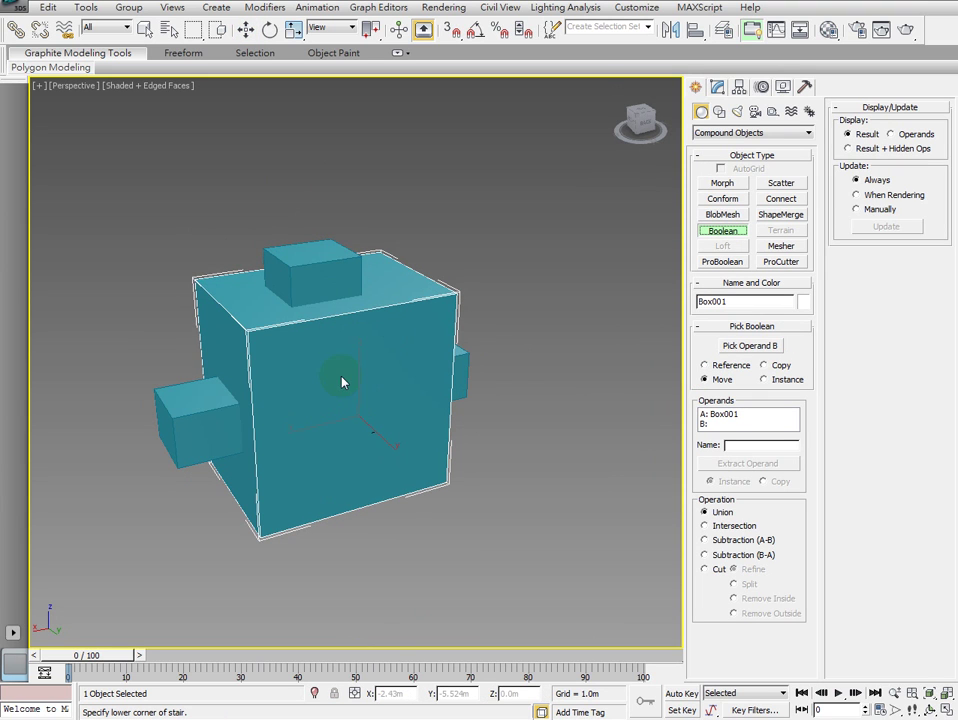
click(751, 347)
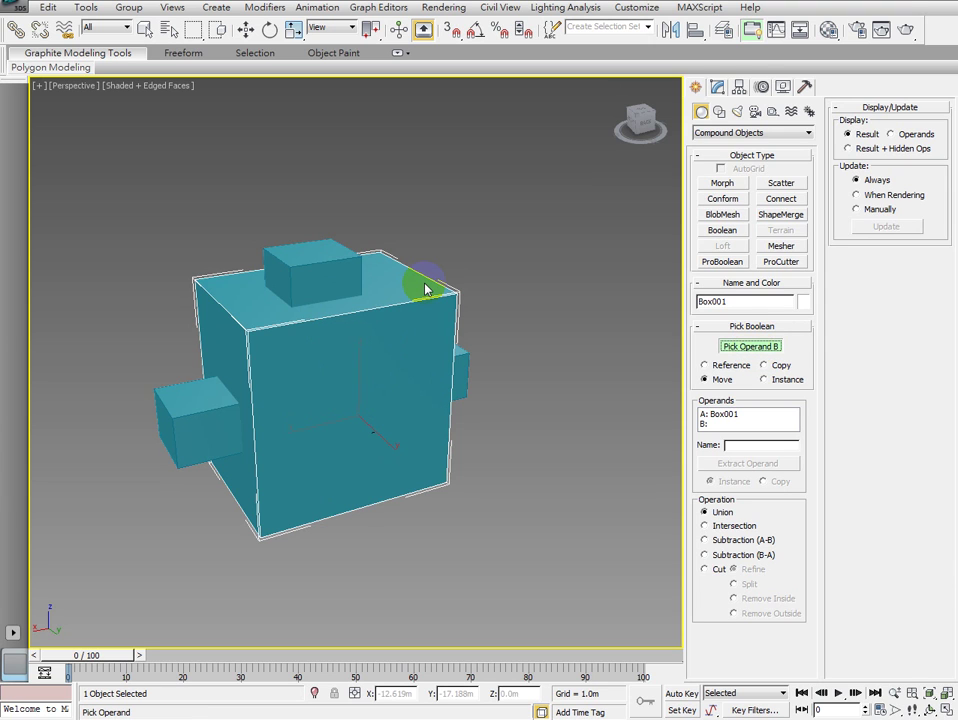
click(336, 273)
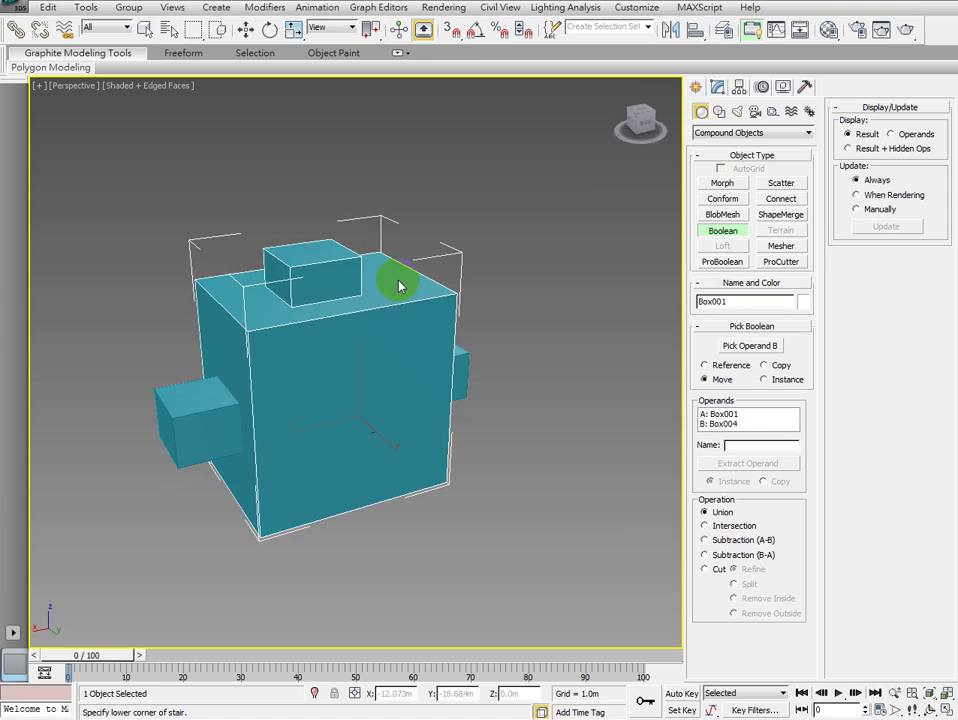
alt+middle_drag(398, 285, 765, 240)
right_click(567, 270)
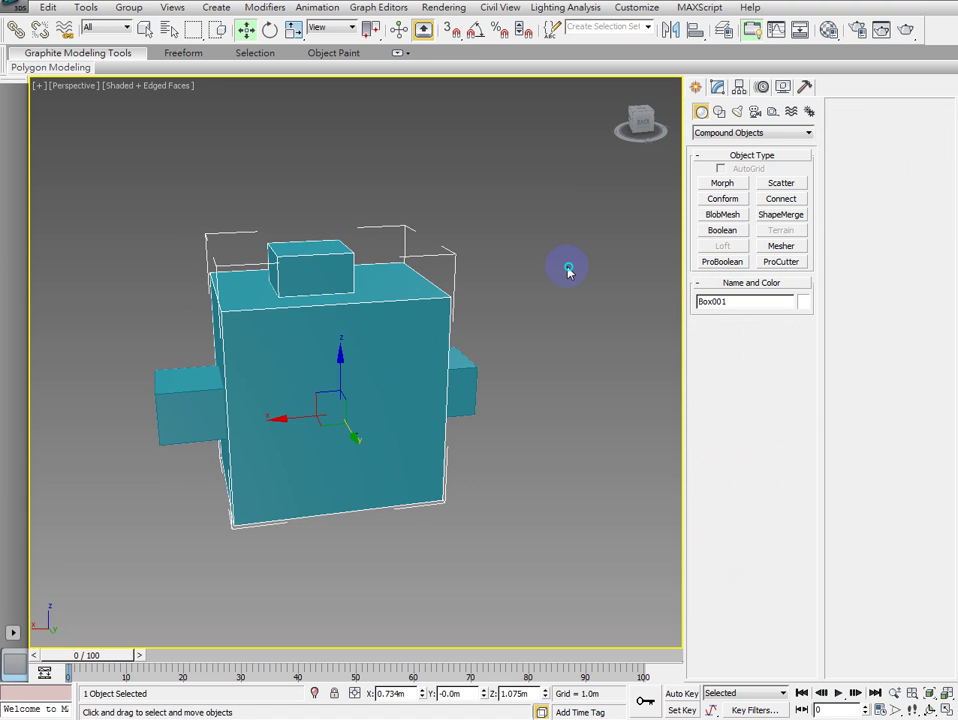
Open the Boolean settings and try the Intersection, Subtraction (B-A) and Union operations.
click(331, 335)
drag(331, 335, 351, 379)
right_click(351, 379)
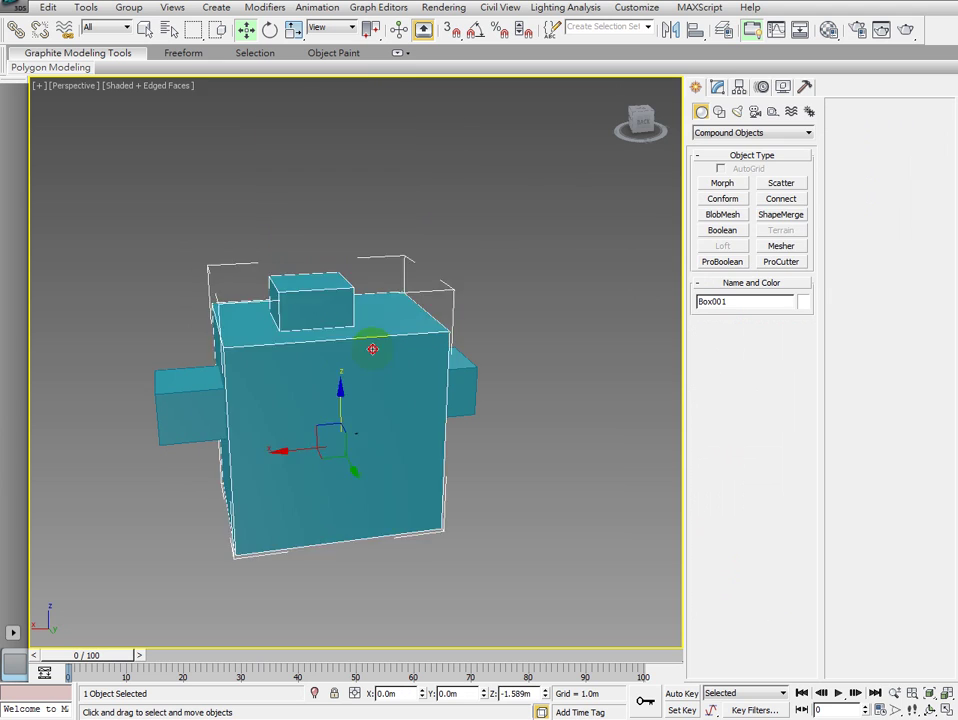
click(722, 87)
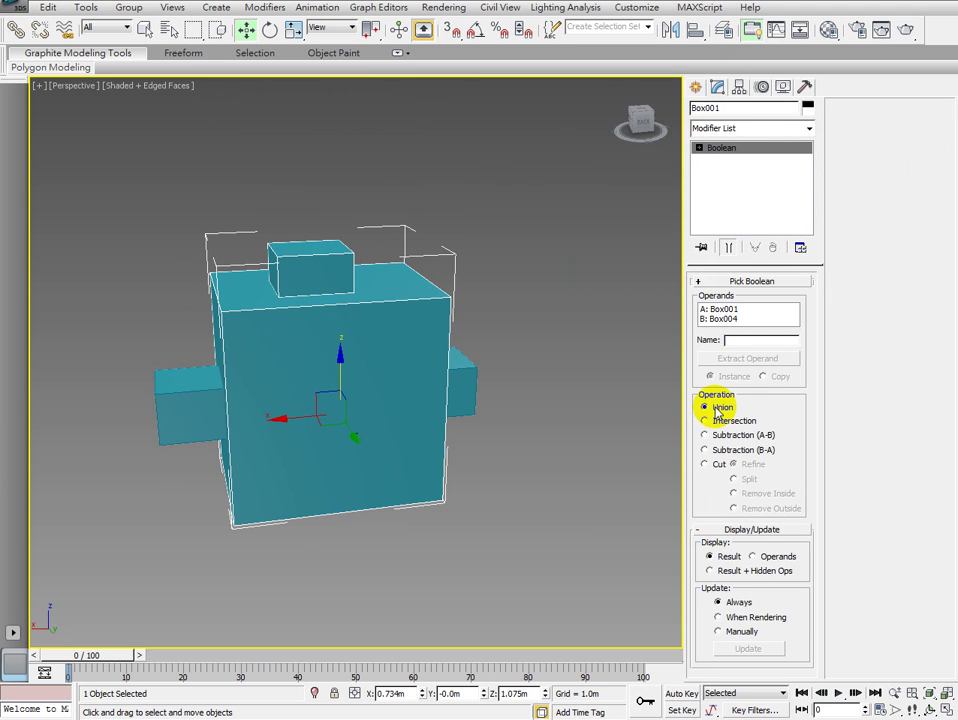
click(706, 420)
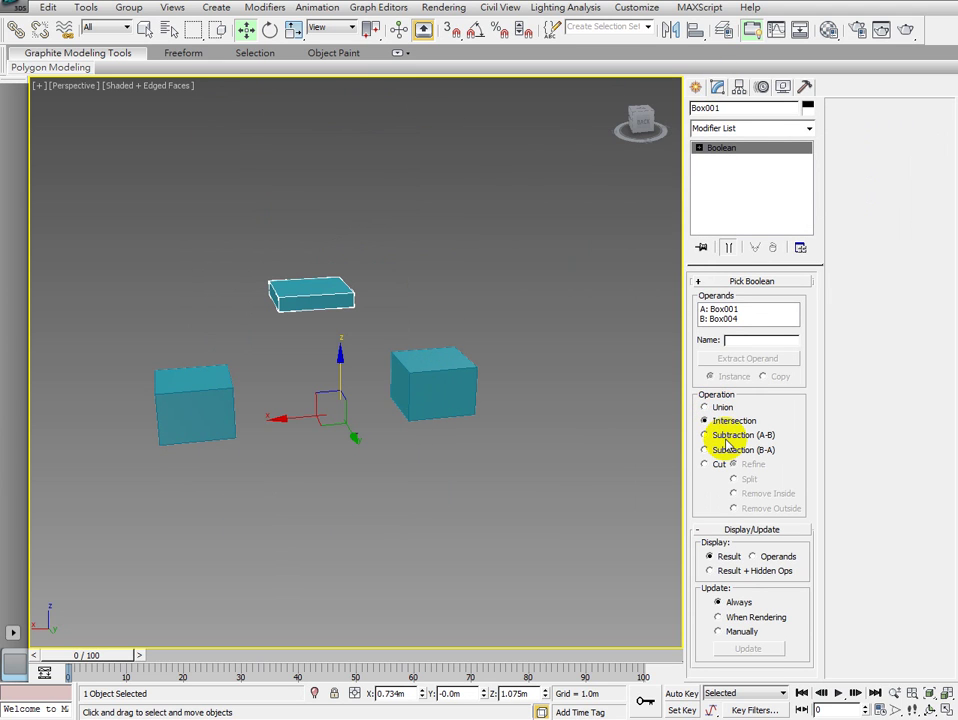
click(727, 450)
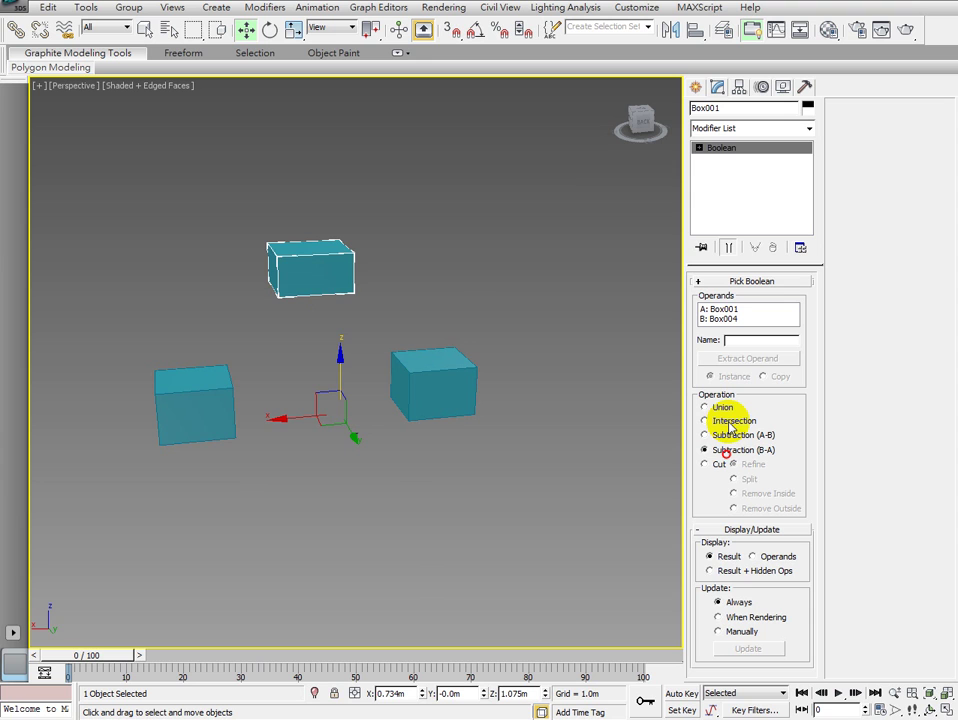
click(706, 407)
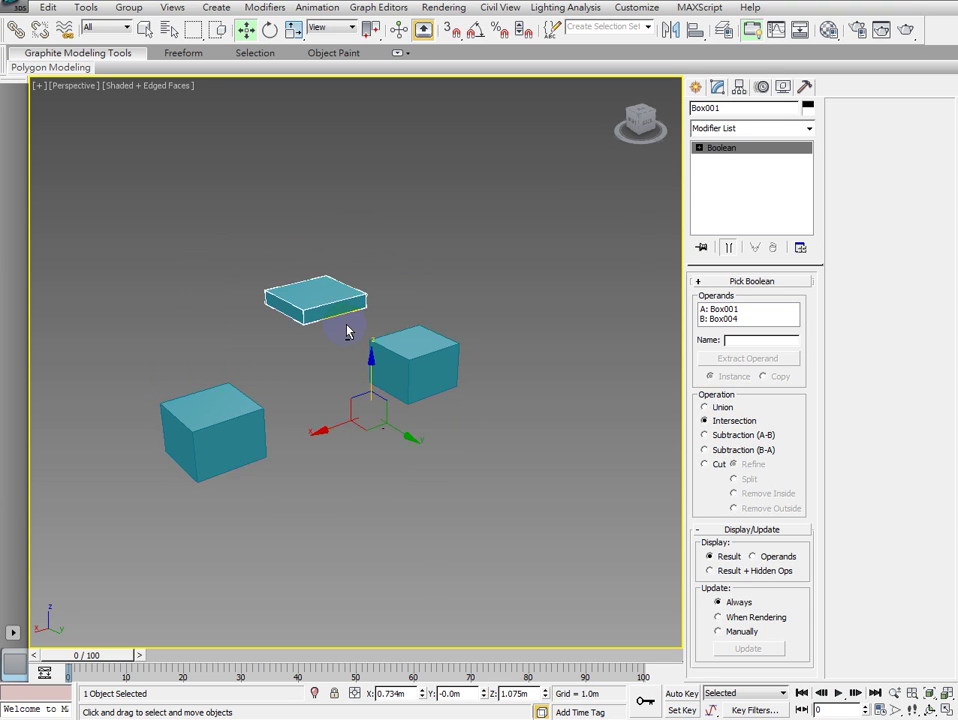
alt+middle_drag(348, 332, 285, 318)
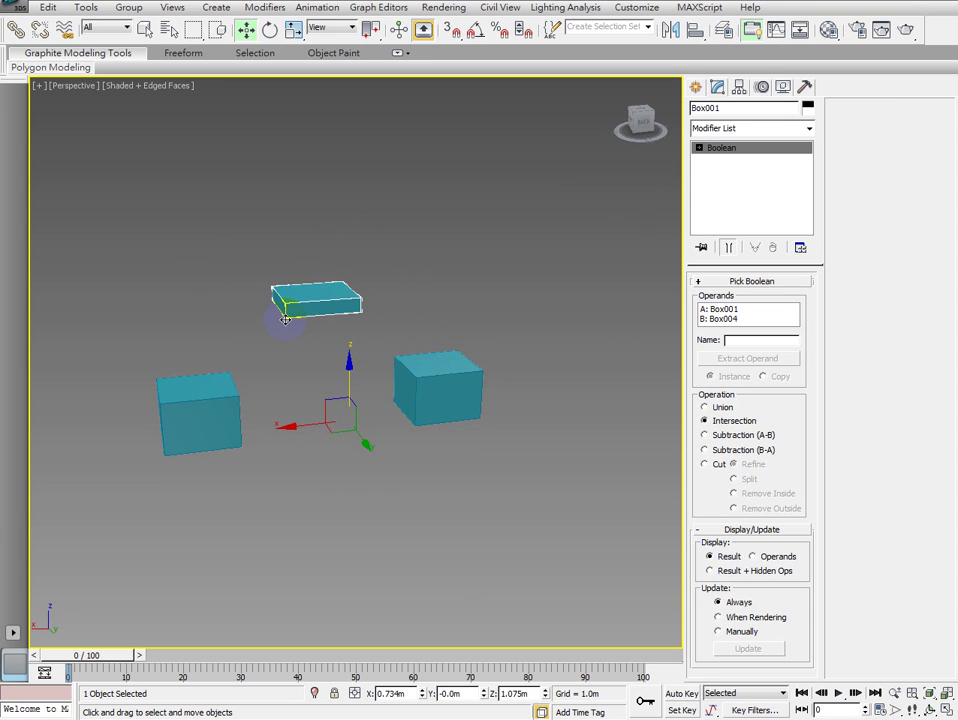
Compare the operations and settle on Subtraction (A-B), cutting a hole through the top.
click(727, 442)
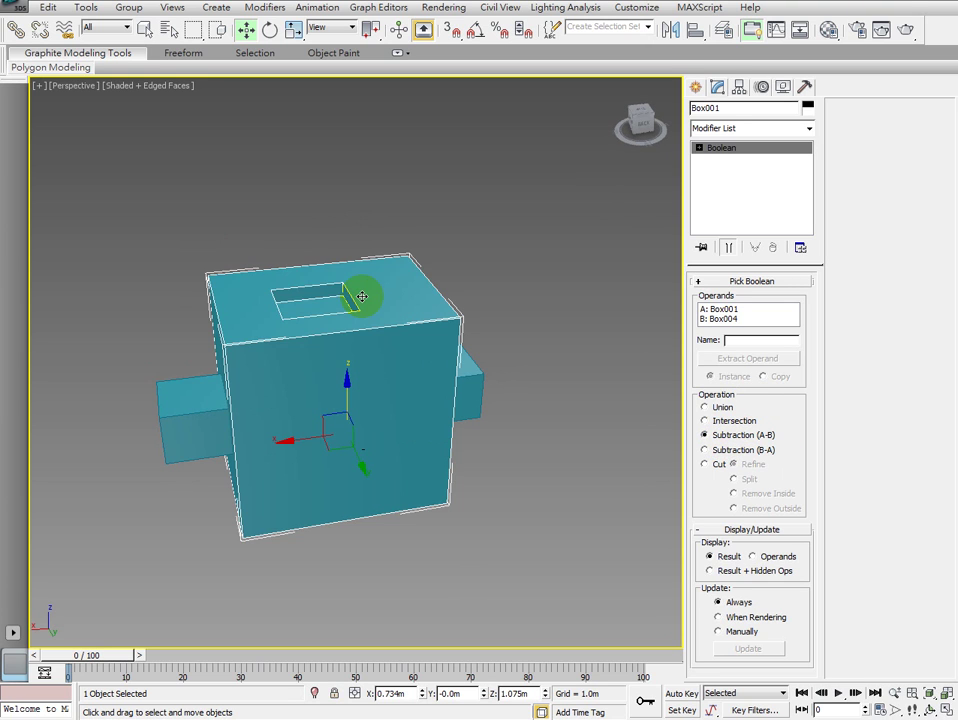
alt+middle_drag(362, 296, 712, 390)
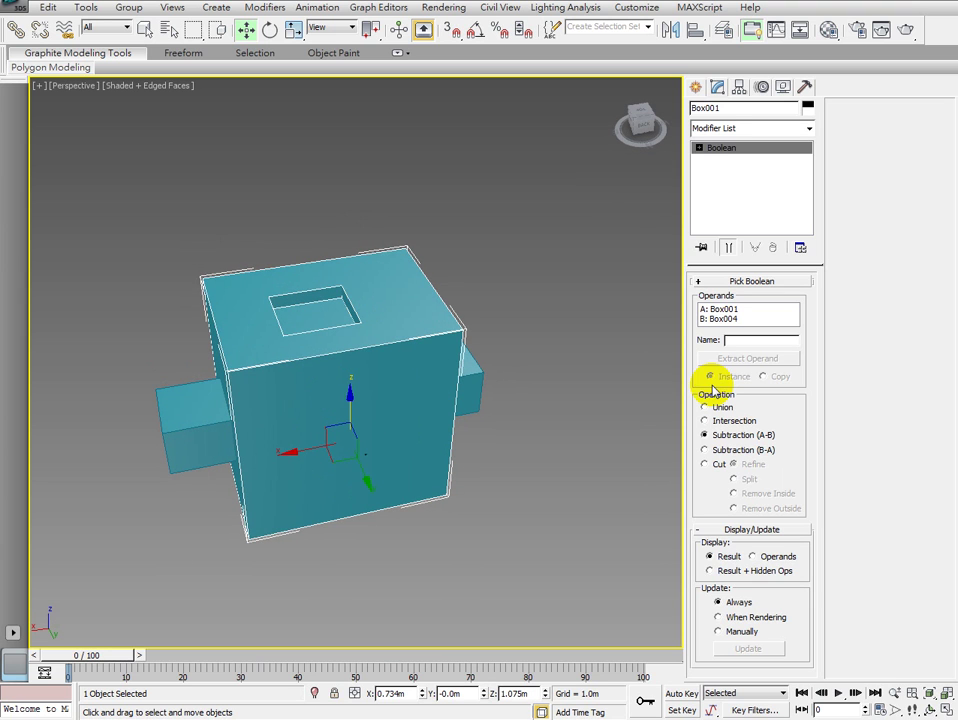
click(723, 449)
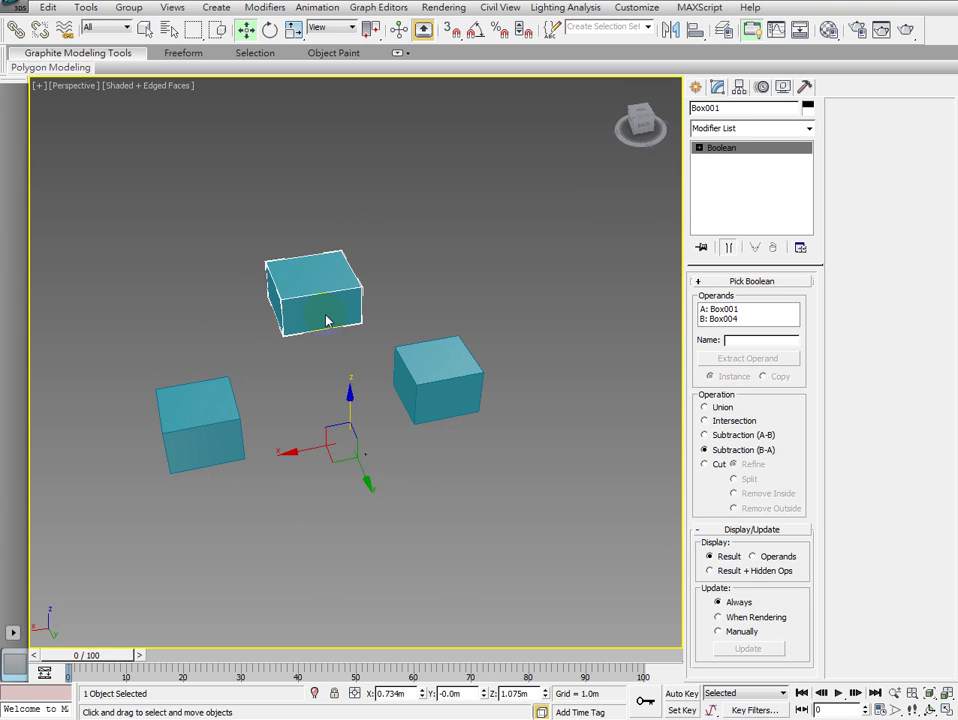
mouse_move(326, 320)
alt+middle_down()
mouse_move(432, 399)
mouse_move(724, 425)
alt+middle_up()
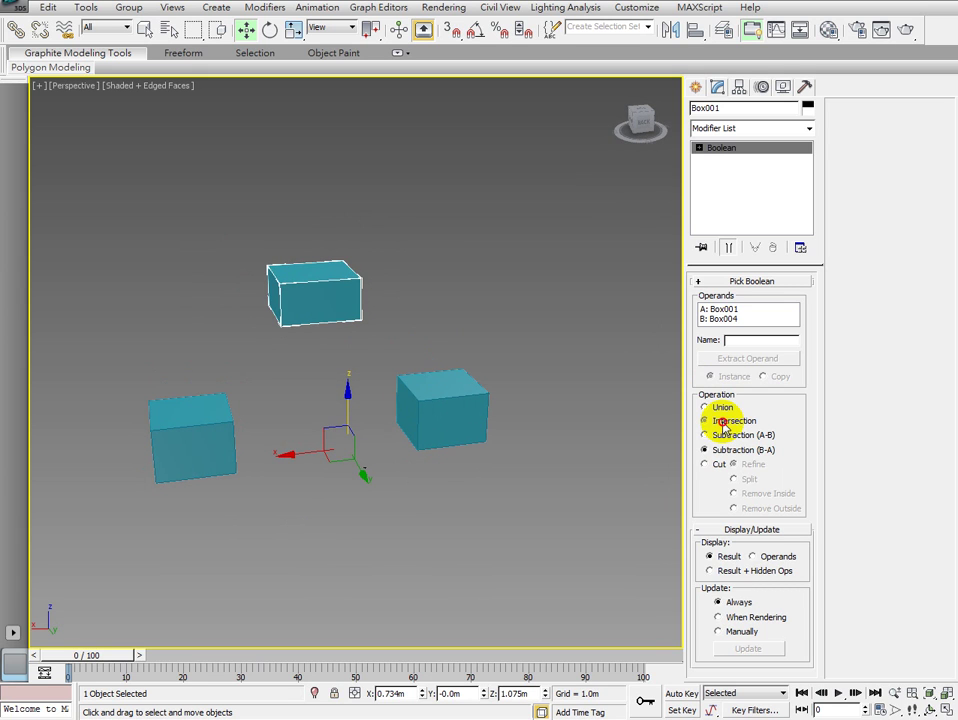
click(724, 421)
click(706, 435)
mouse_move(440, 380)
alt+middle_down()
mouse_move(418, 356)
mouse_move(378, 348)
mouse_move(517, 268)
alt+middle_up()
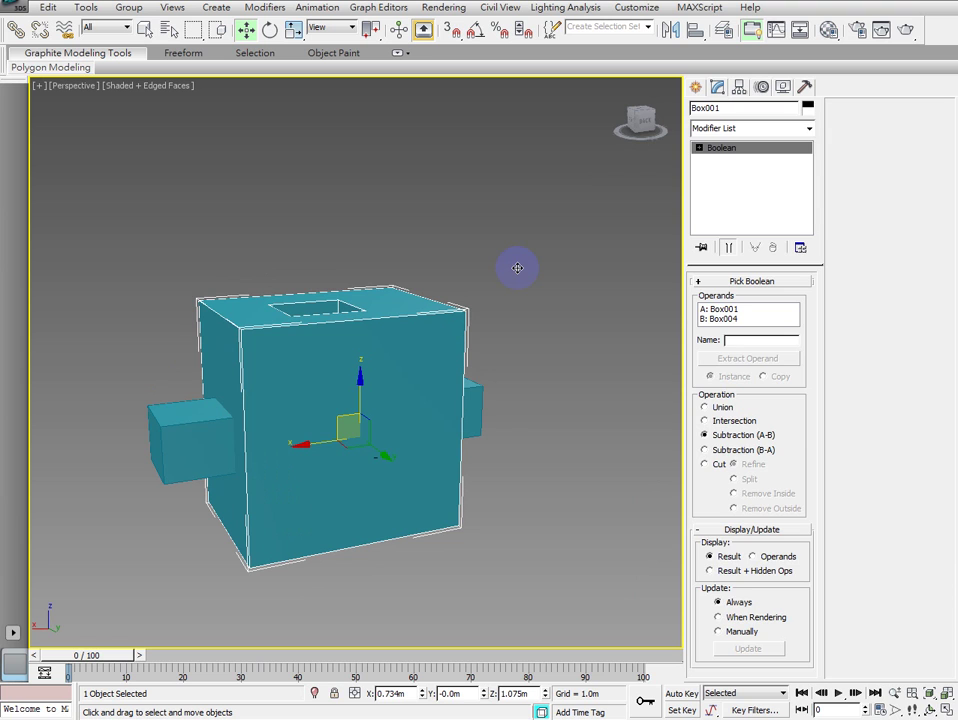
click(695, 87)
click(722, 230)
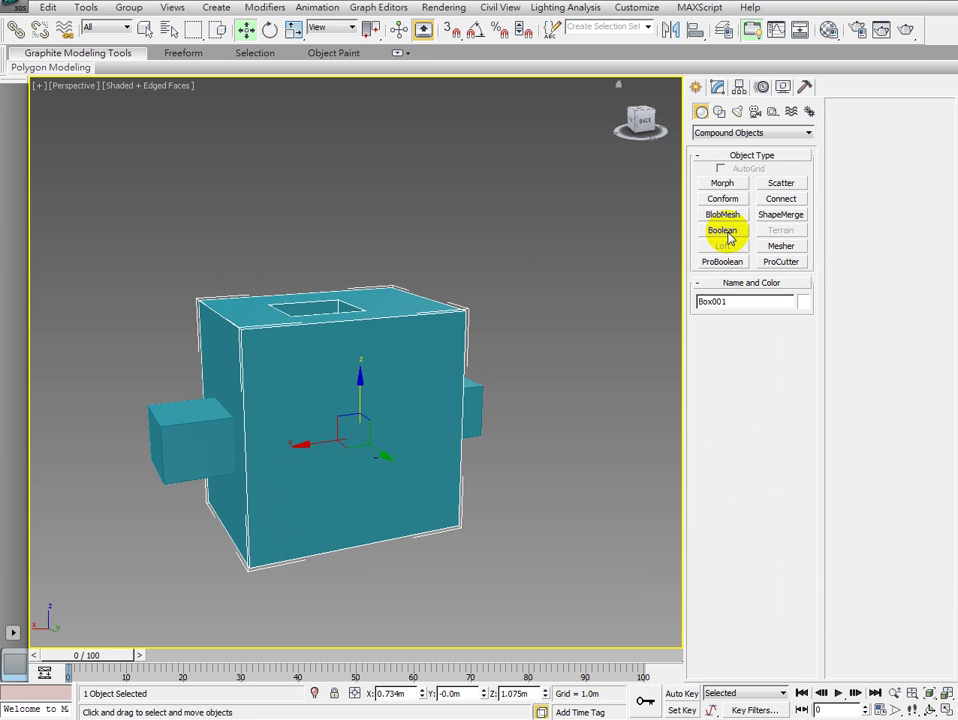
Pick the right-side box Box002 as operand B and subtract it (A-B) from Box001.
alt+middle_drag(500, 400, 467, 413)
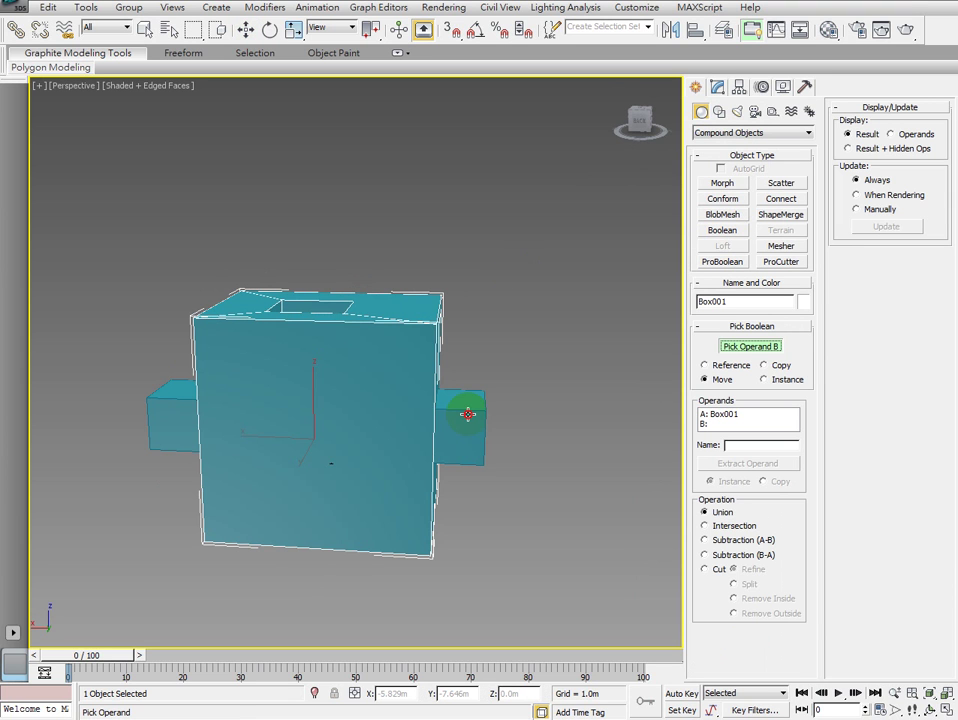
click(467, 413)
click(705, 540)
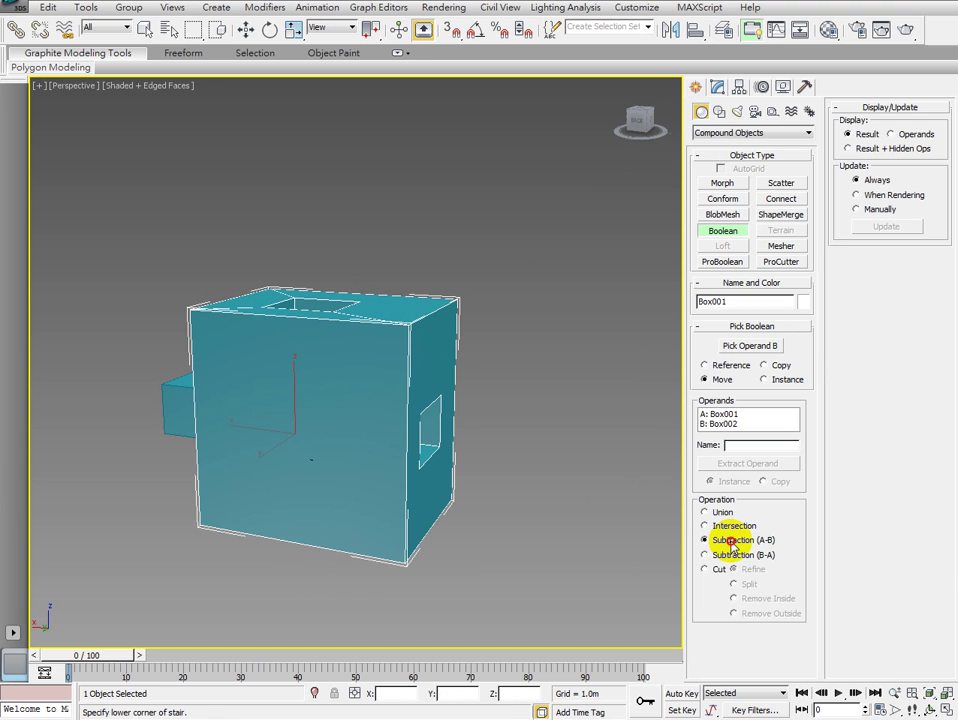
mouse_move(420, 420)
alt+middle_down()
mouse_move(369, 409)
mouse_move(449, 339)
alt+middle_up()
click(727, 310)
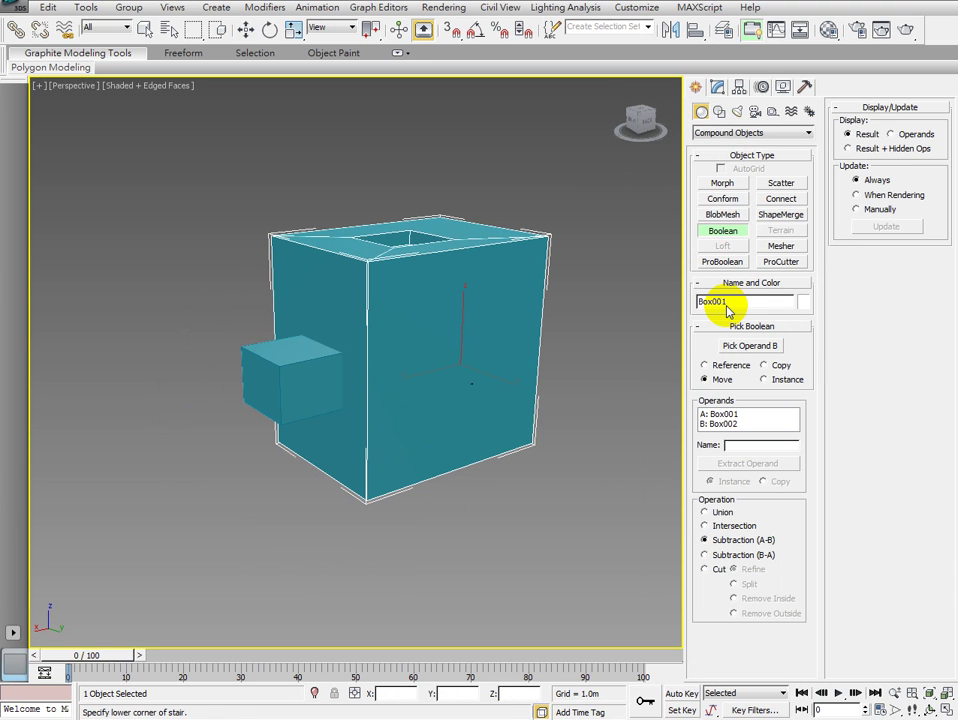
alt+middle_drag(240, 356, 262, 356)
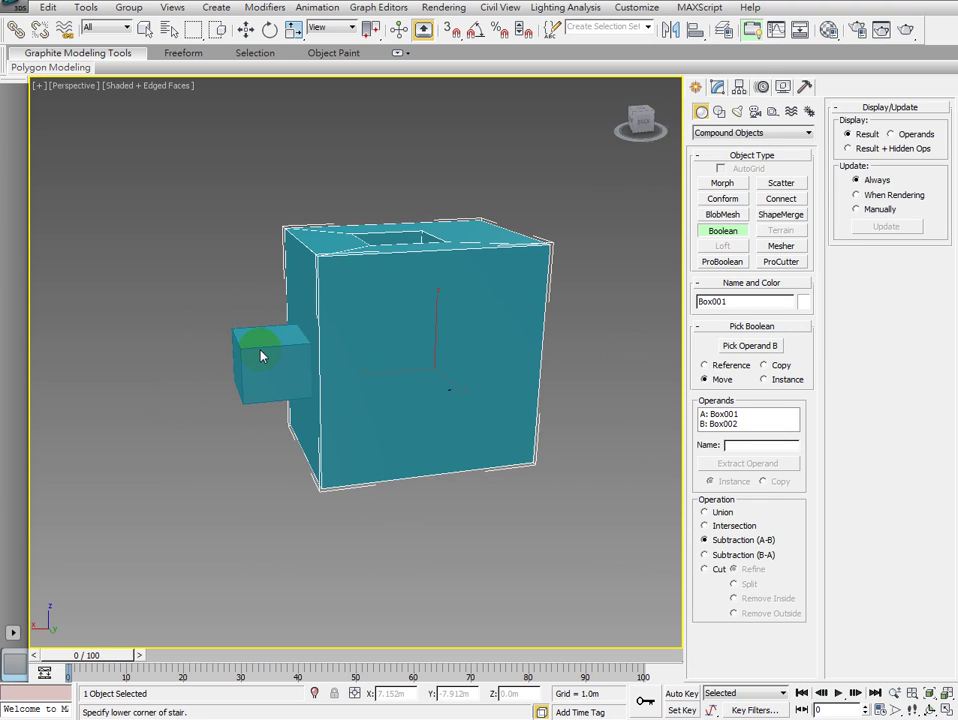
Subtract the left-side box Box003 from Box001 too, then exit Boolean mode and deselect.
click(745, 354)
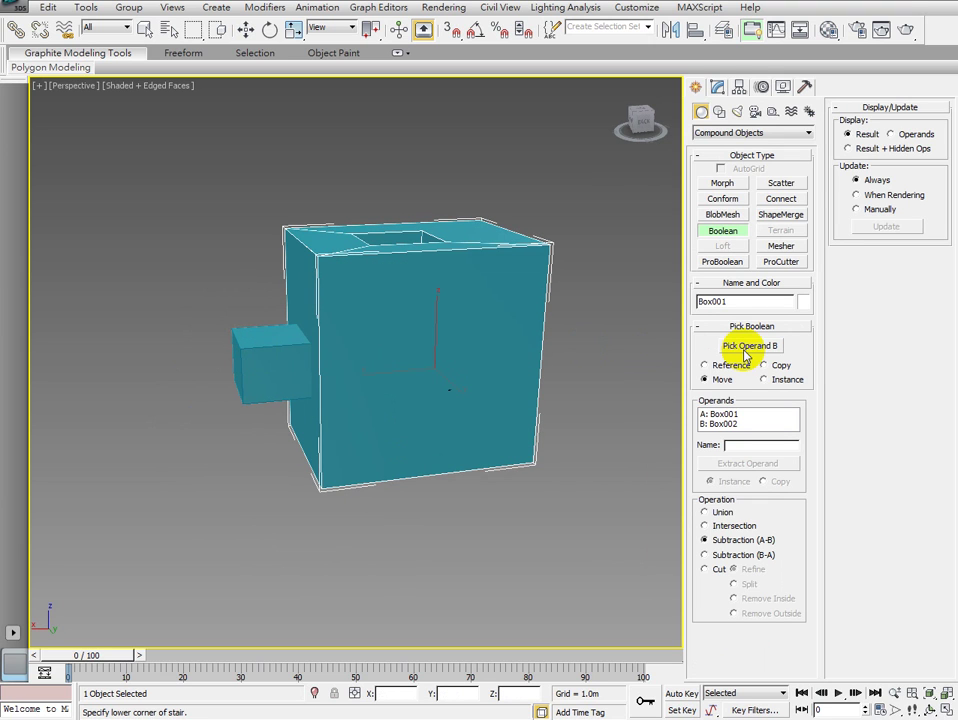
click(746, 353)
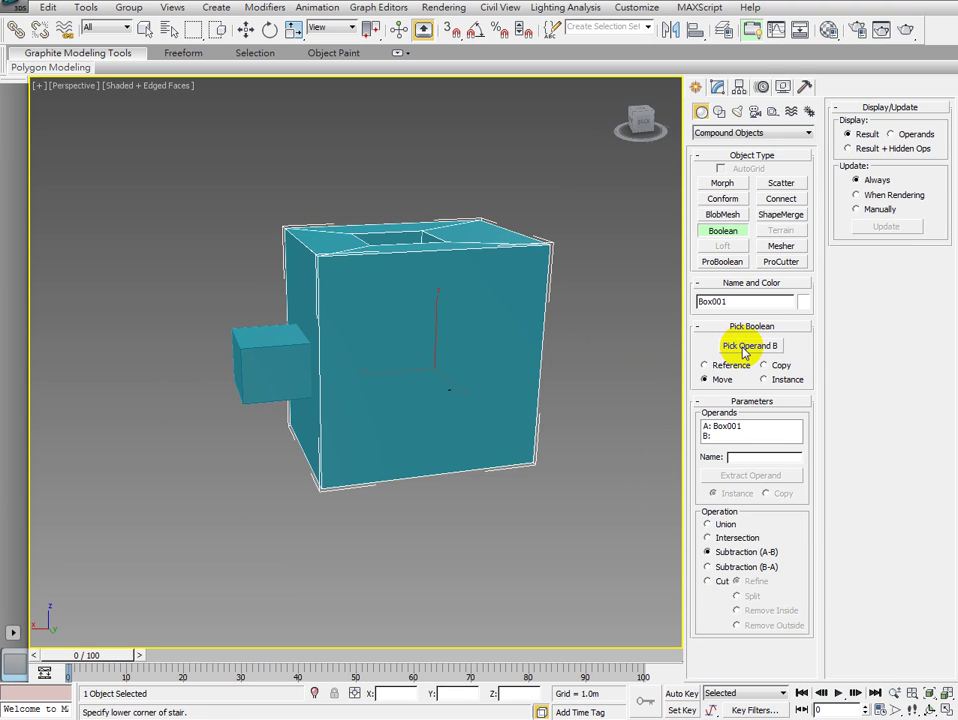
click(744, 347)
click(308, 372)
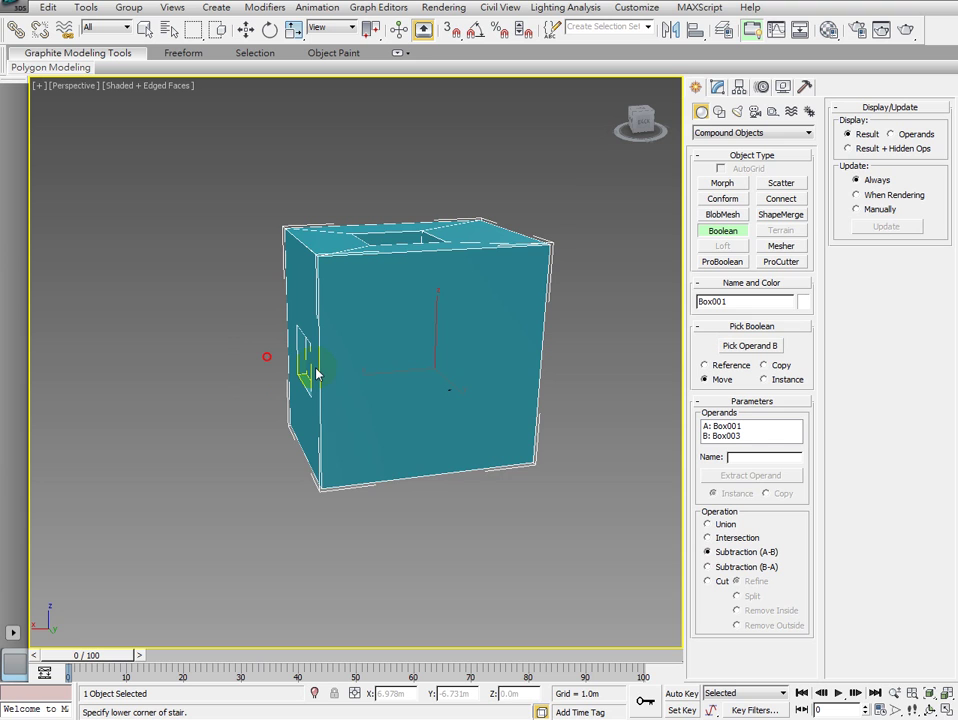
alt+middle_drag(316, 373, 533, 288)
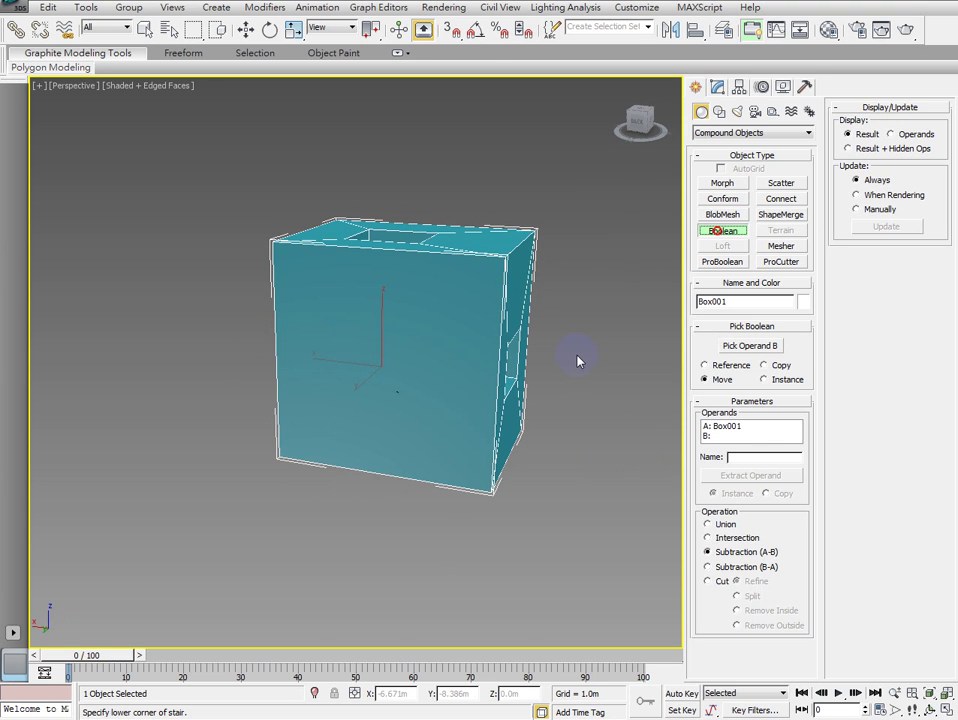
key(w)
click(577, 359)
mouse_move(577, 359)
alt+middle_down()
mouse_move(330, 369)
mouse_move(415, 370)
mouse_move(470, 350)
alt+middle_up()
Orbit around the hollowed Box001 to check its top and side holes, then restore four viewports.
click(470, 350)
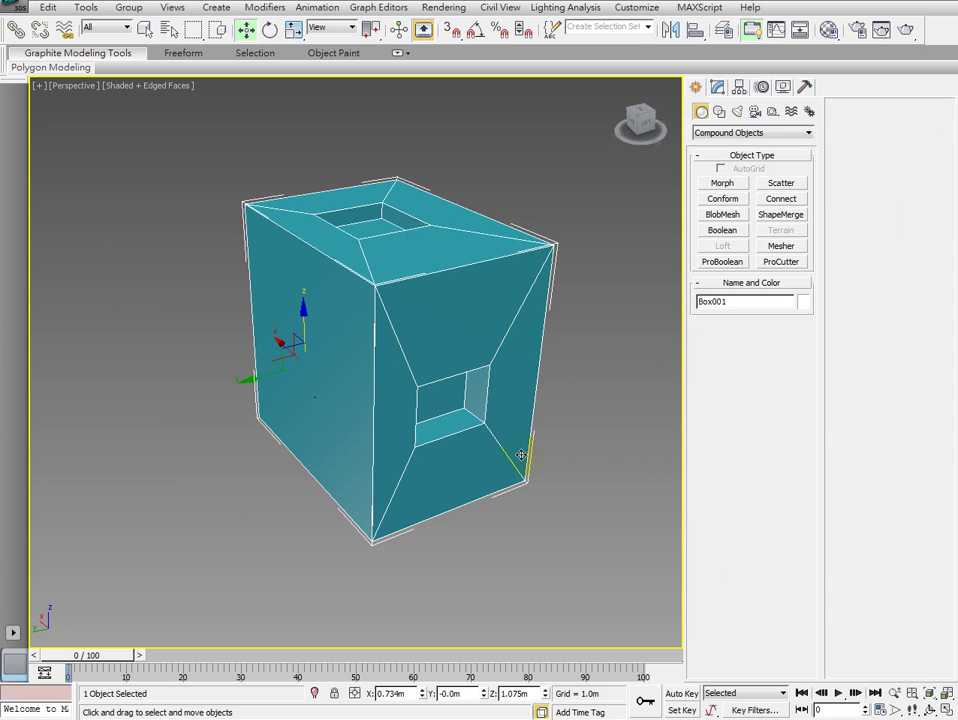
alt+middle_drag(466, 445, 362, 432)
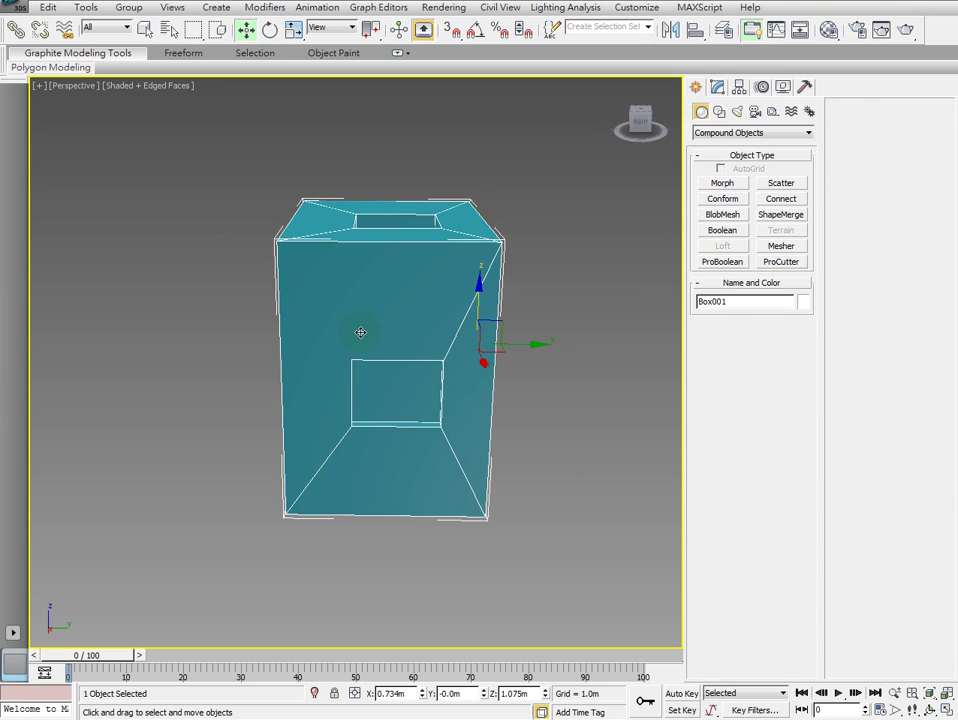
mouse_move(360, 332)
alt+middle_down()
mouse_move(423, 320)
mouse_move(363, 253)
mouse_move(614, 279)
mouse_move(283, 343)
alt+middle_up()
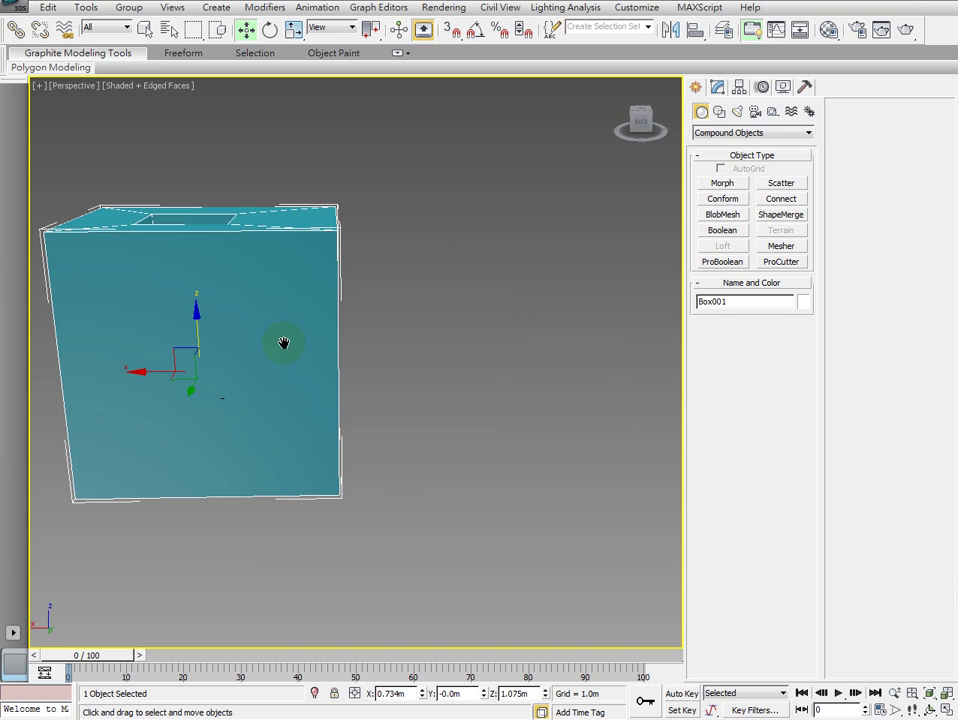
key(alt+w)
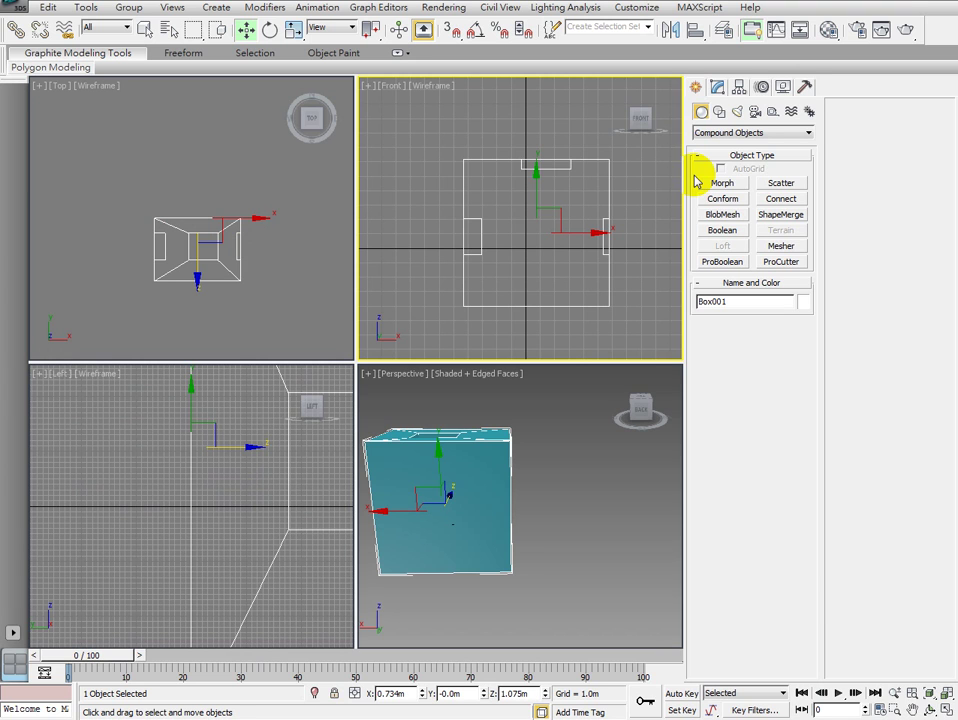
Return to Standard Primitives and draw a new large box right of the hollowed one.
click(752, 132)
click(740, 146)
click(722, 183)
middle_drag(515, 216, 478, 216)
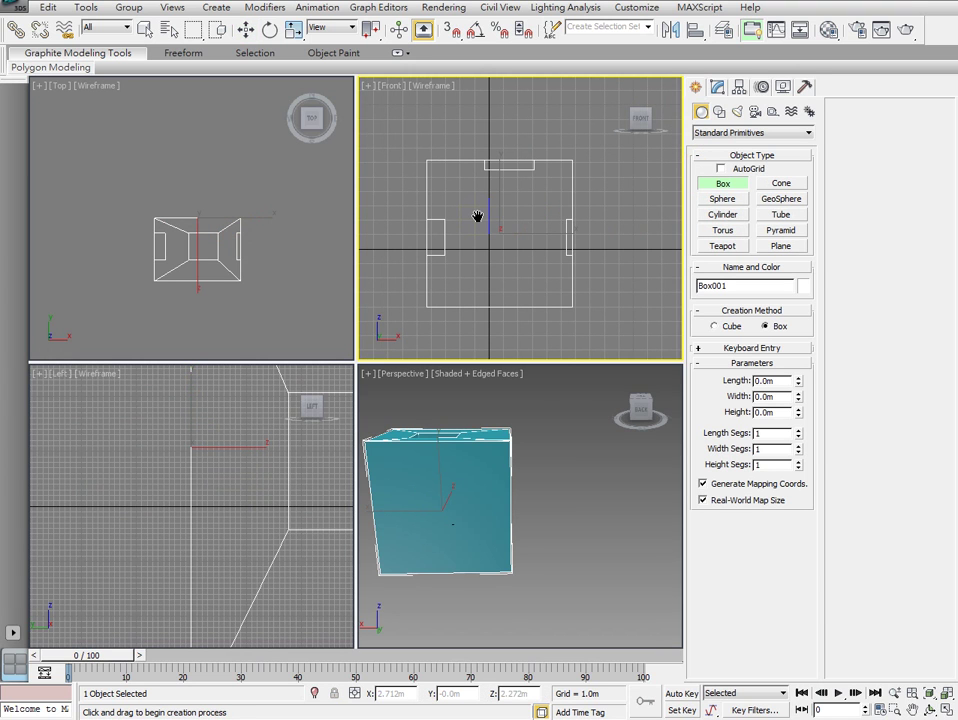
scroll(478, 216, down, 3)
drag(471, 195, 560, 269)
Draw a smaller box beside it and Shift-drag a copy to the right.
click(501, 231)
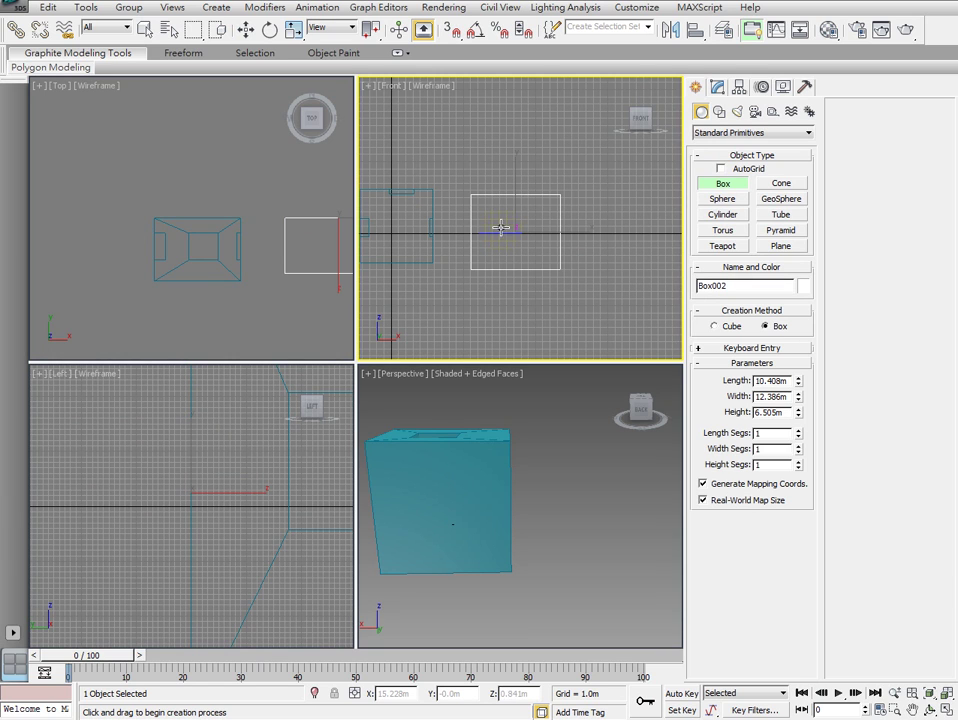
key(w)
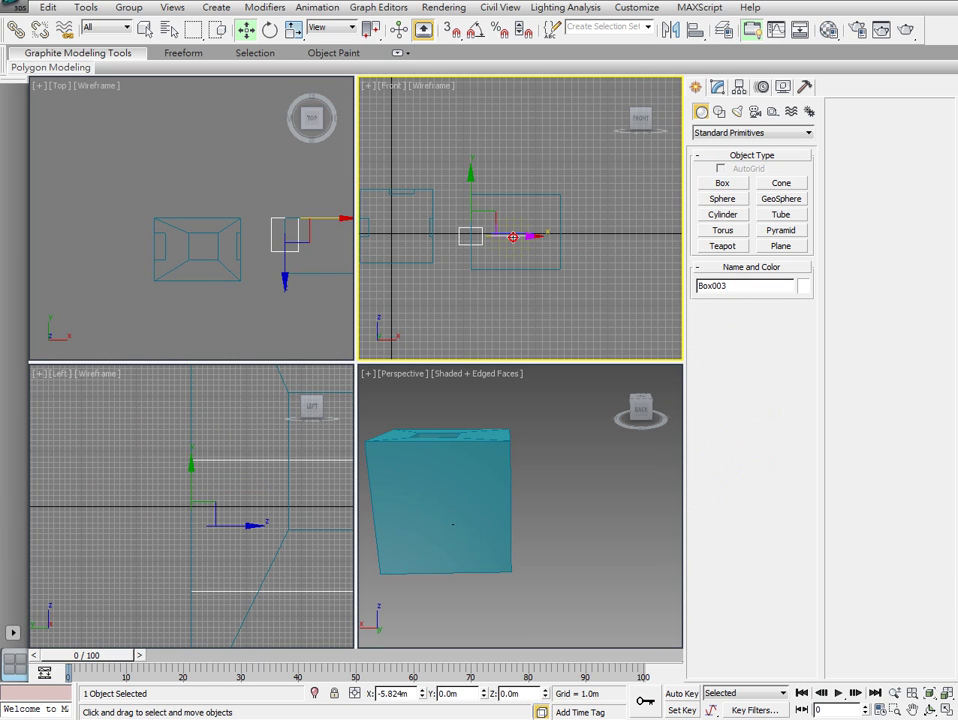
shift+drag(513, 237, 608, 236)
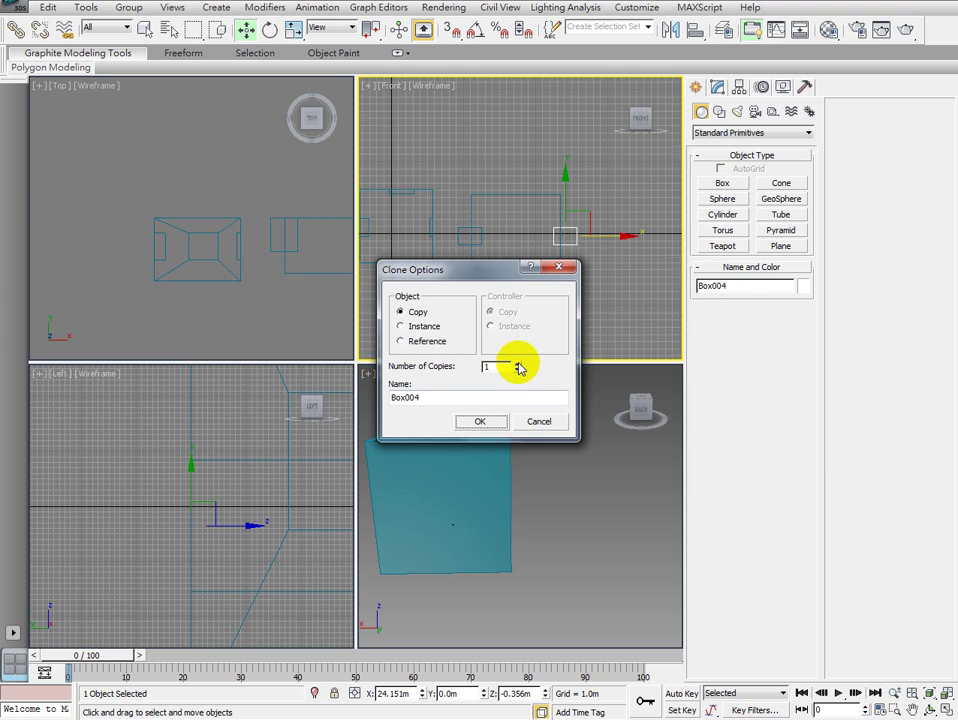
Confirm a single copy of the small box and maximize the Perspective view.
key(Return)
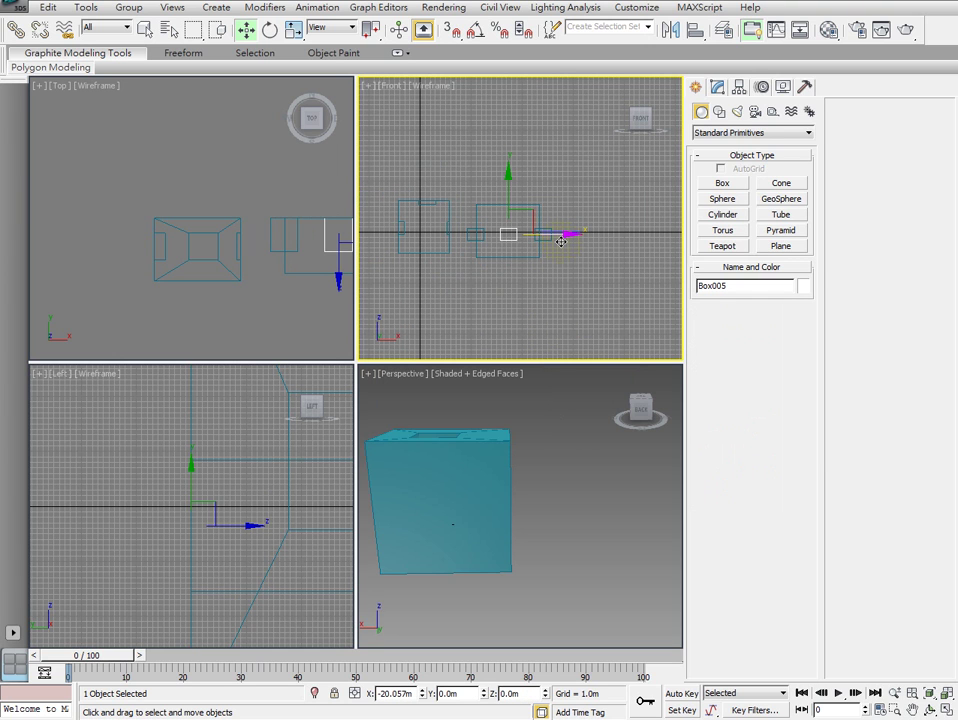
scroll(512, 177, down, 2)
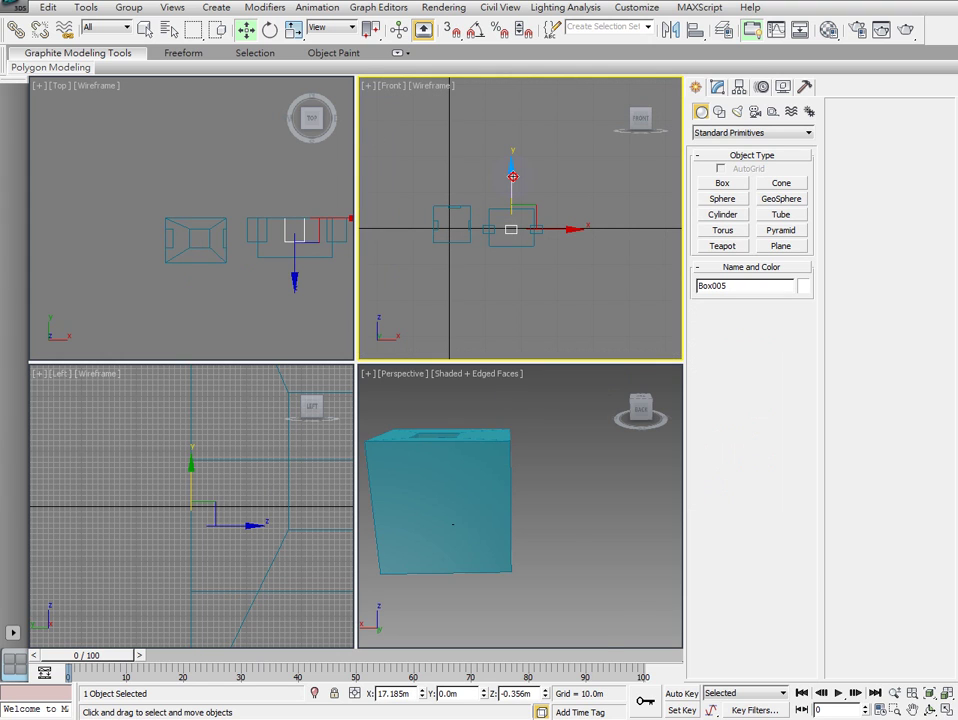
click(433, 426)
key(alt+w)
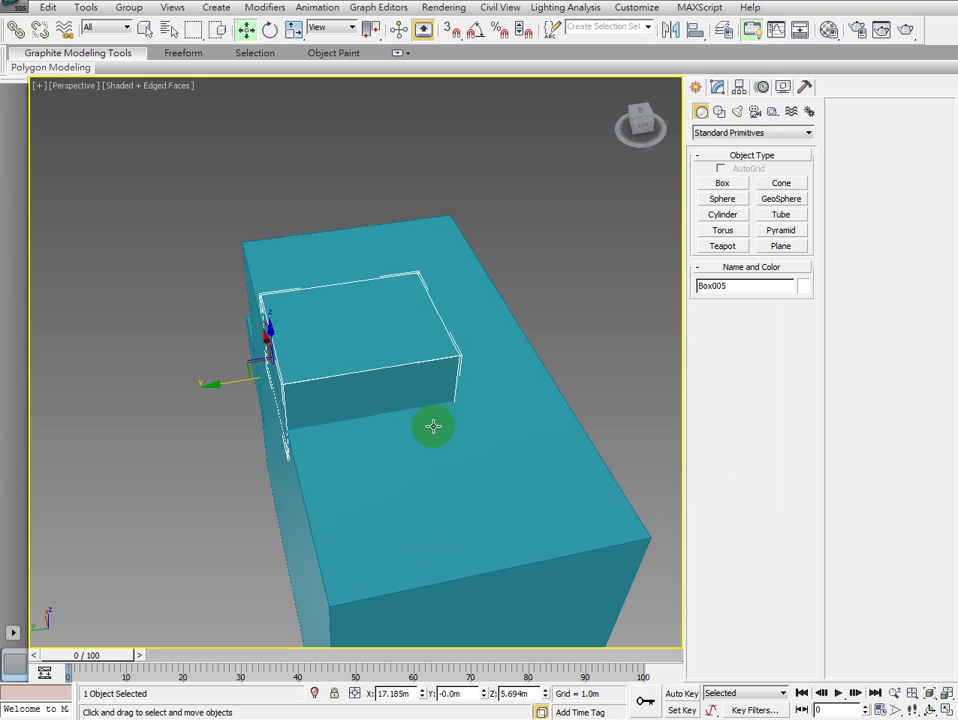
Orbit around the second large box to check the cutter boxes, then select Box002.
click(433, 426)
alt+middle_drag(433, 426, 122, 496)
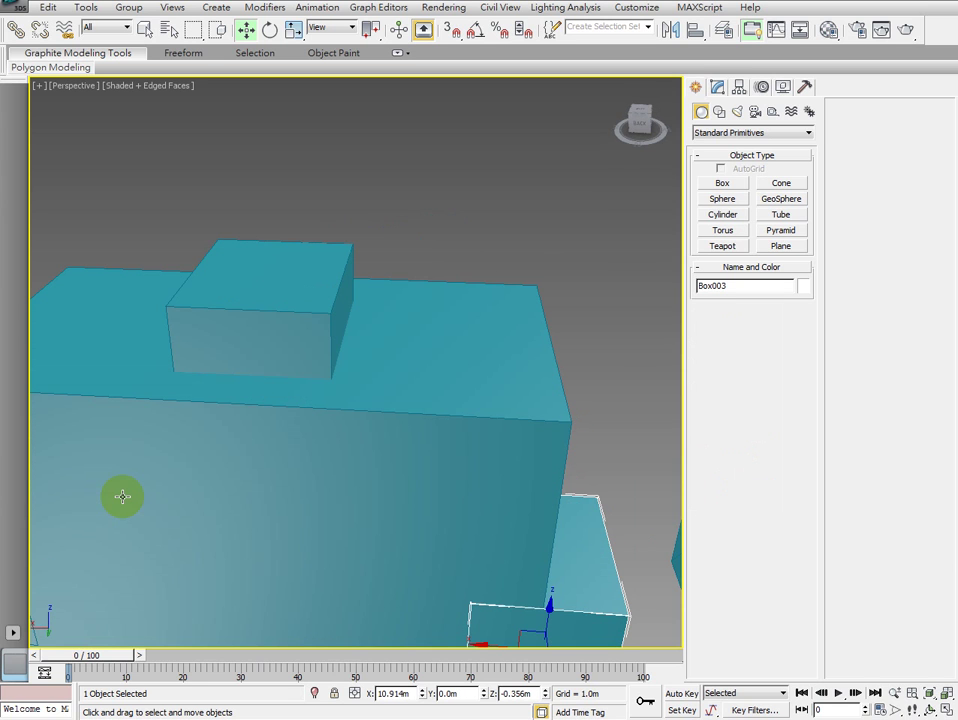
click(92, 372)
alt+middle_drag(92, 372, 410, 353)
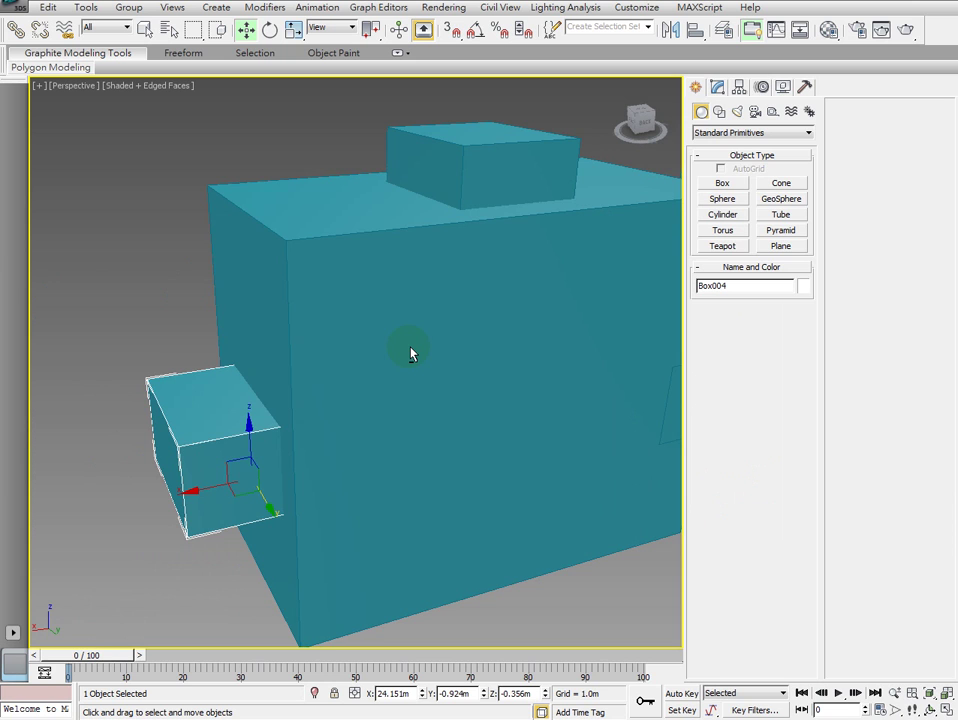
click(410, 353)
alt+middle_drag(410, 353, 600, 330)
click(752, 132)
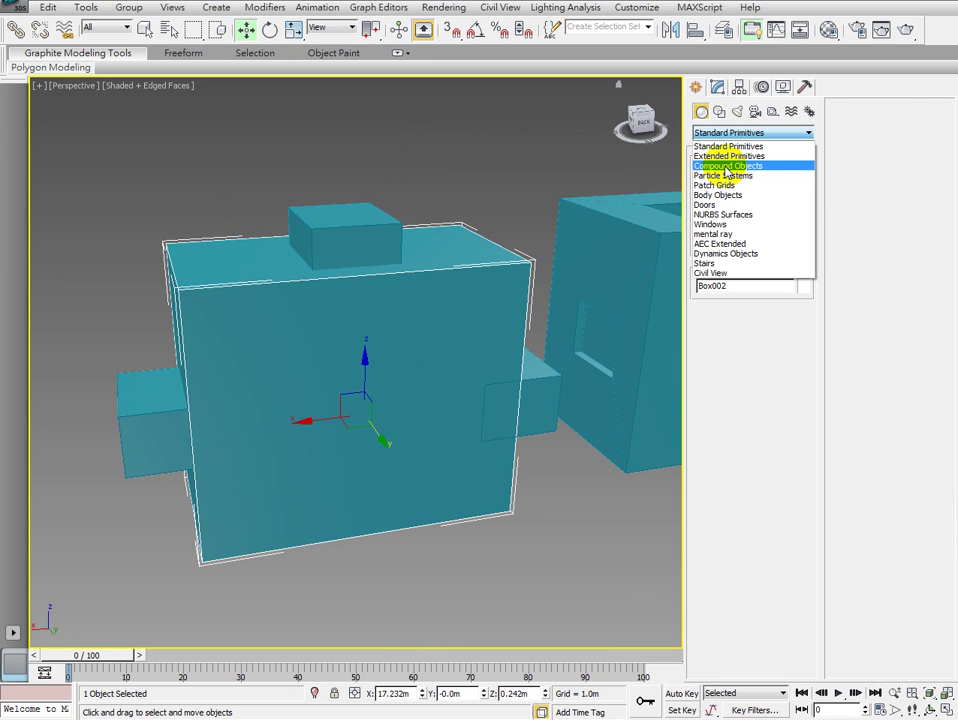
Start a ProBoolean on the large box and pick Box005, Box003 and Box004 as operands.
click(727, 166)
click(722, 262)
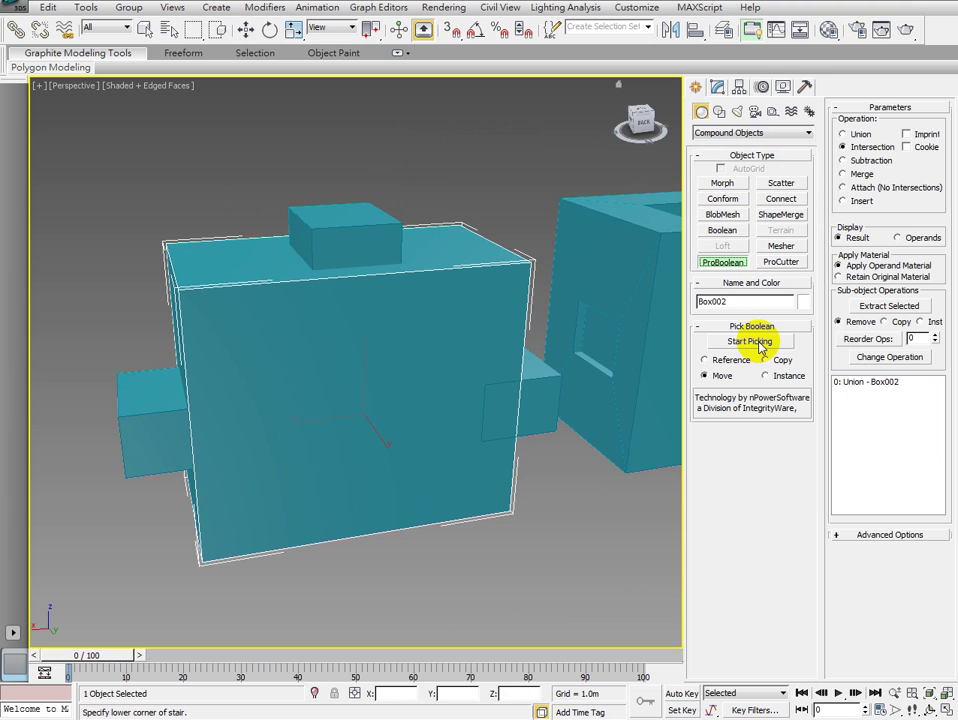
click(752, 343)
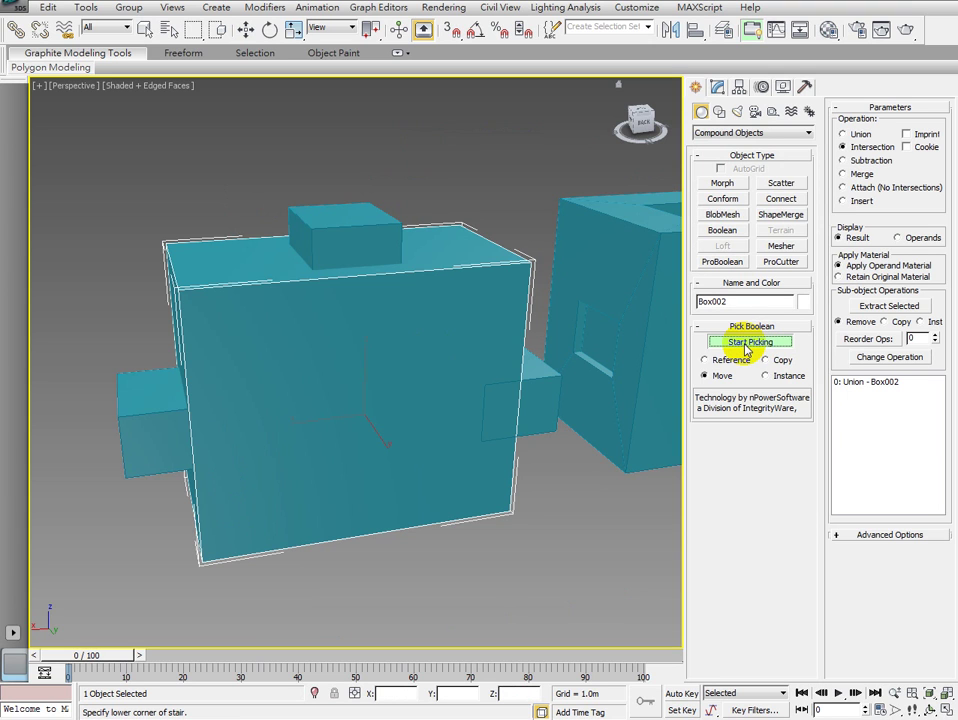
click(279, 407)
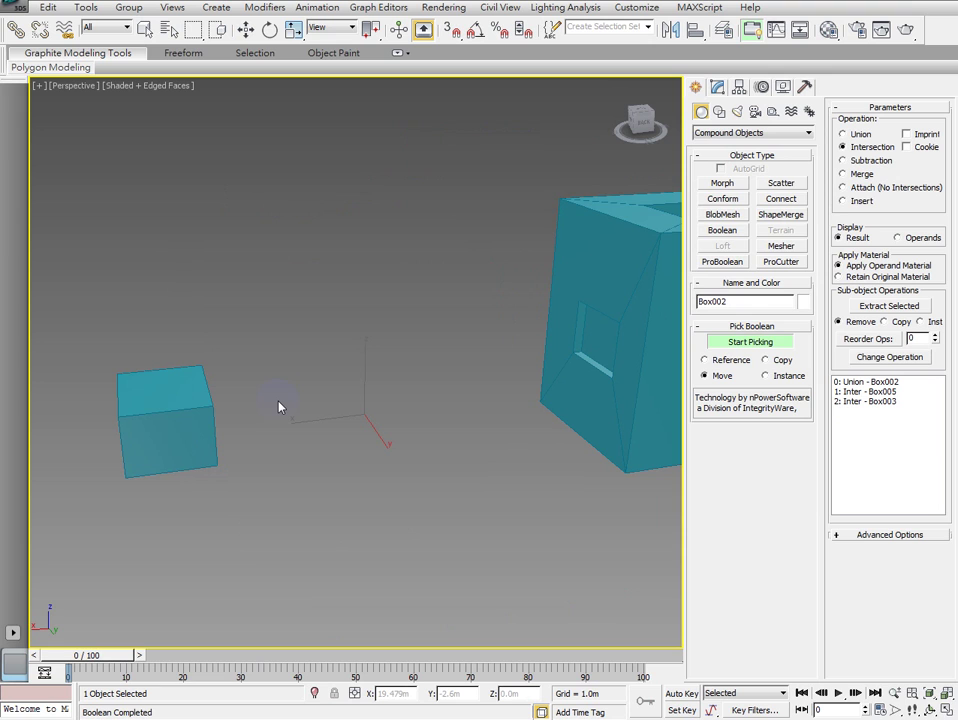
click(165, 420)
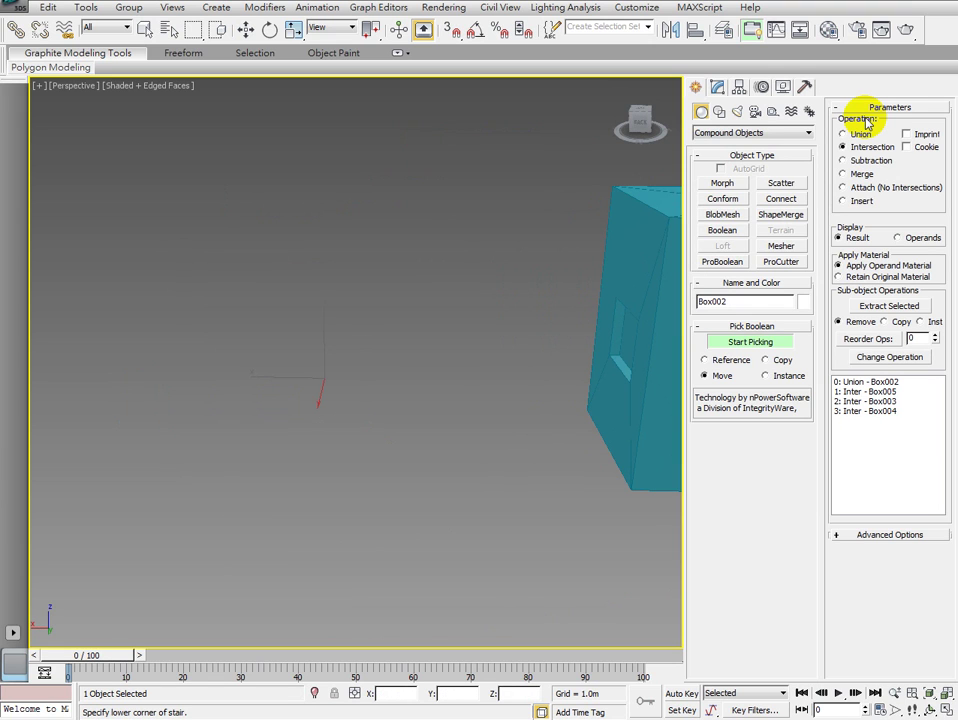
Switch the ProBoolean operation to Union and apply it, then orbit to inspect the result.
click(858, 133)
click(893, 358)
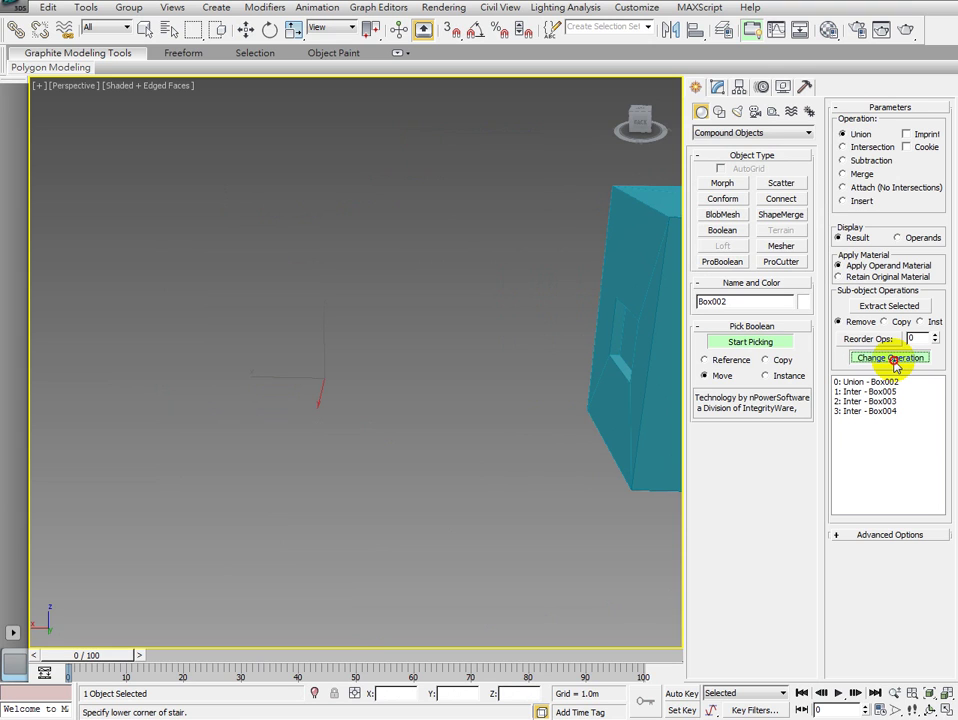
alt+middle_drag(650, 330, 537, 320)
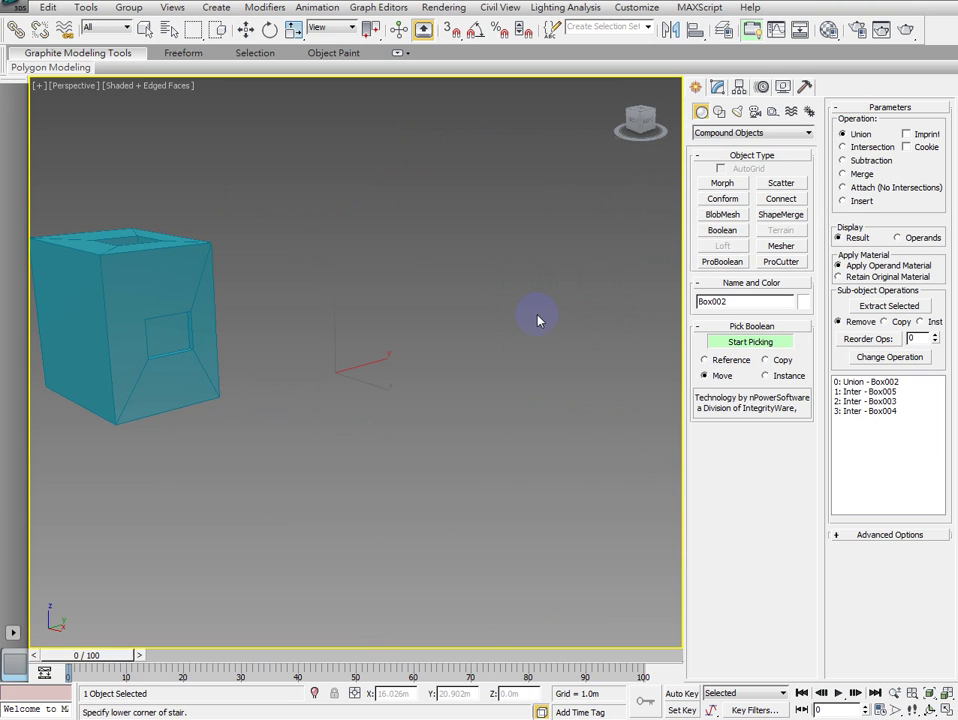
alt+middle_drag(278, 327, 511, 240)
click(511, 240)
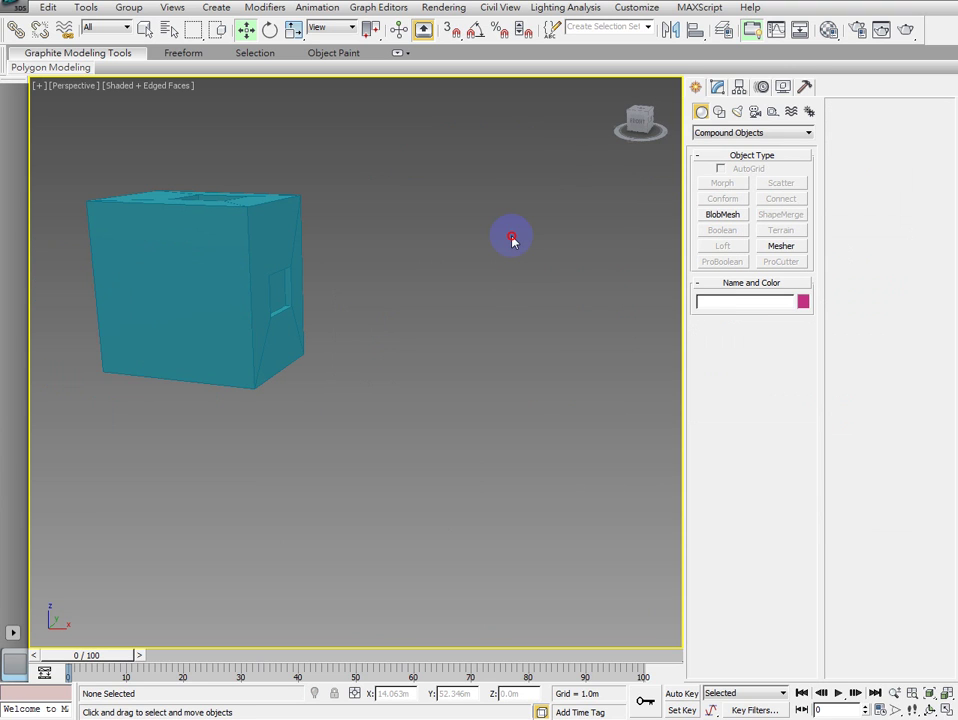
Return to the four-viewport layout and undo the picks so Box002 reappears with its cutters.
click(505, 338)
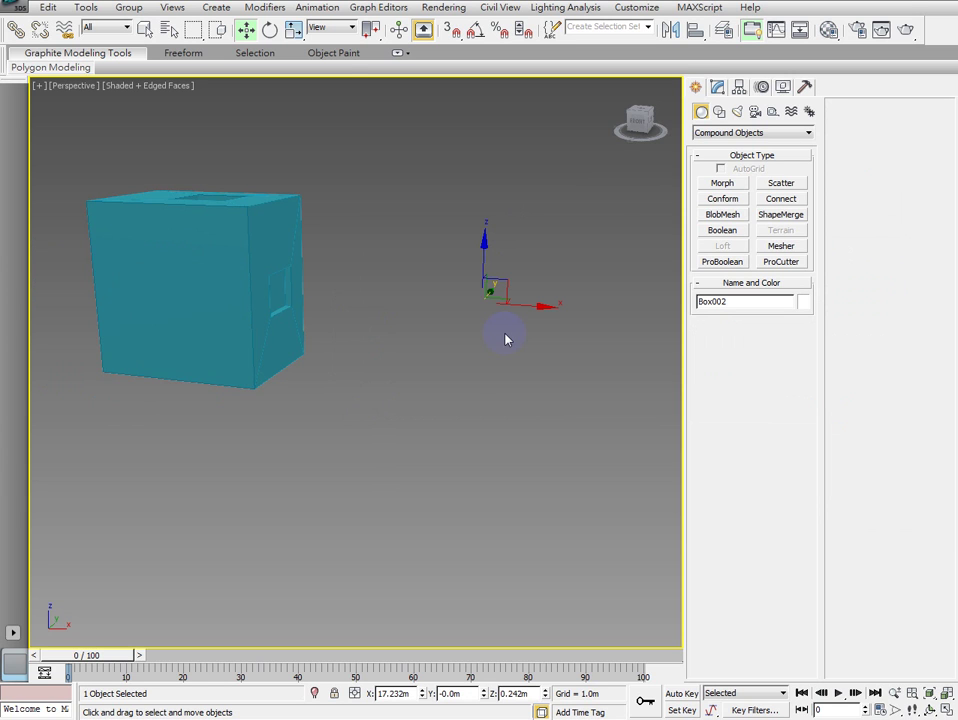
key(alt+w)
click(505, 338)
click(723, 132)
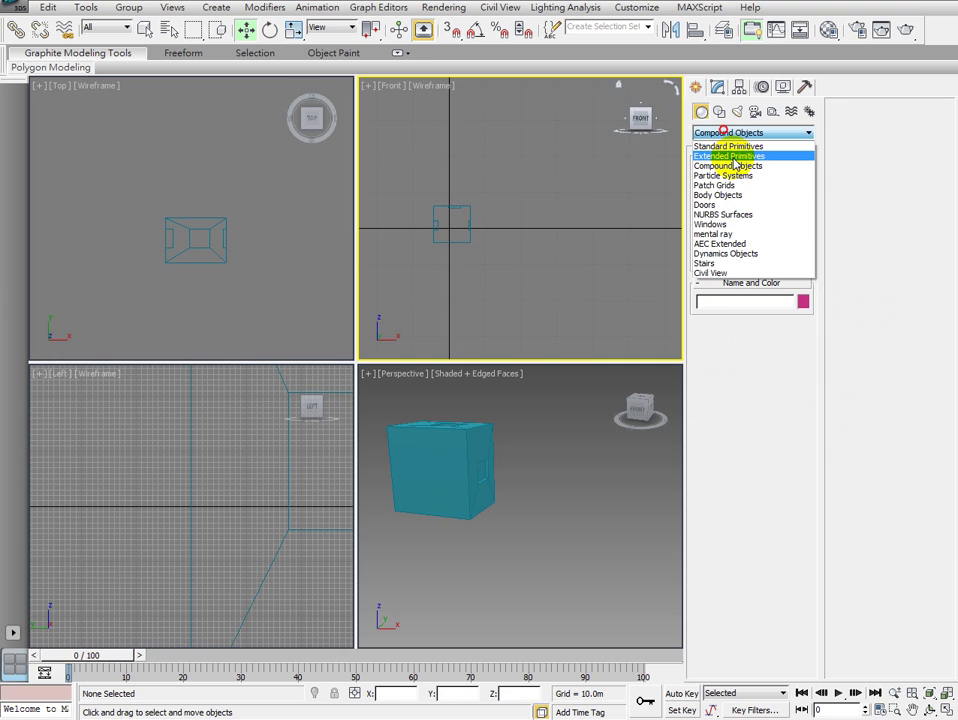
key(ctrl+z)
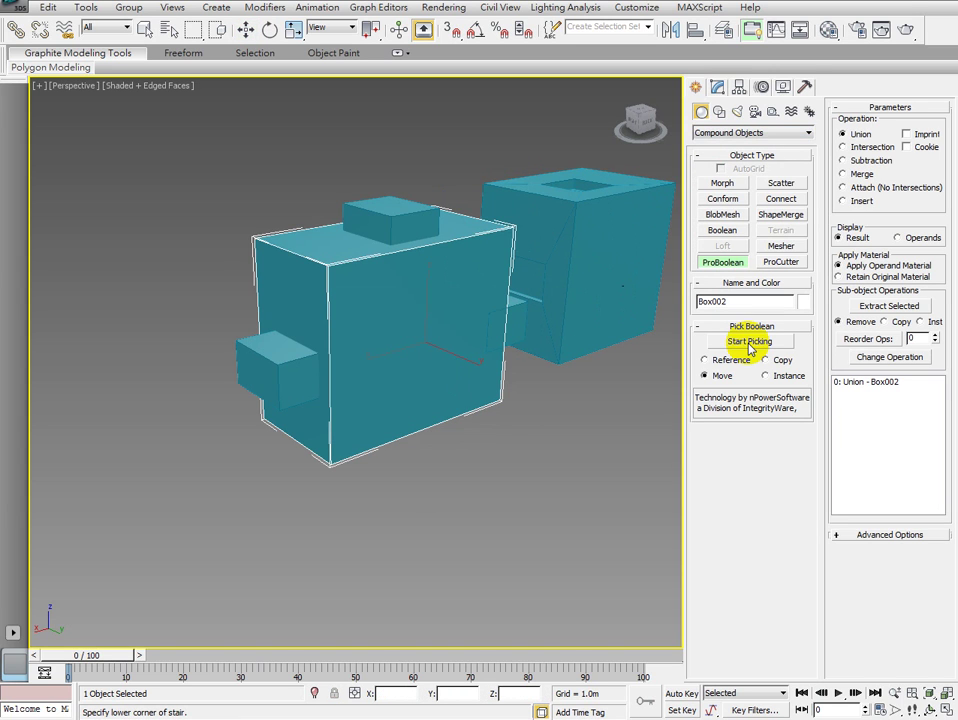
Set the ProBoolean to Subtraction and pick Box003 to cut it from Box002.
click(764, 343)
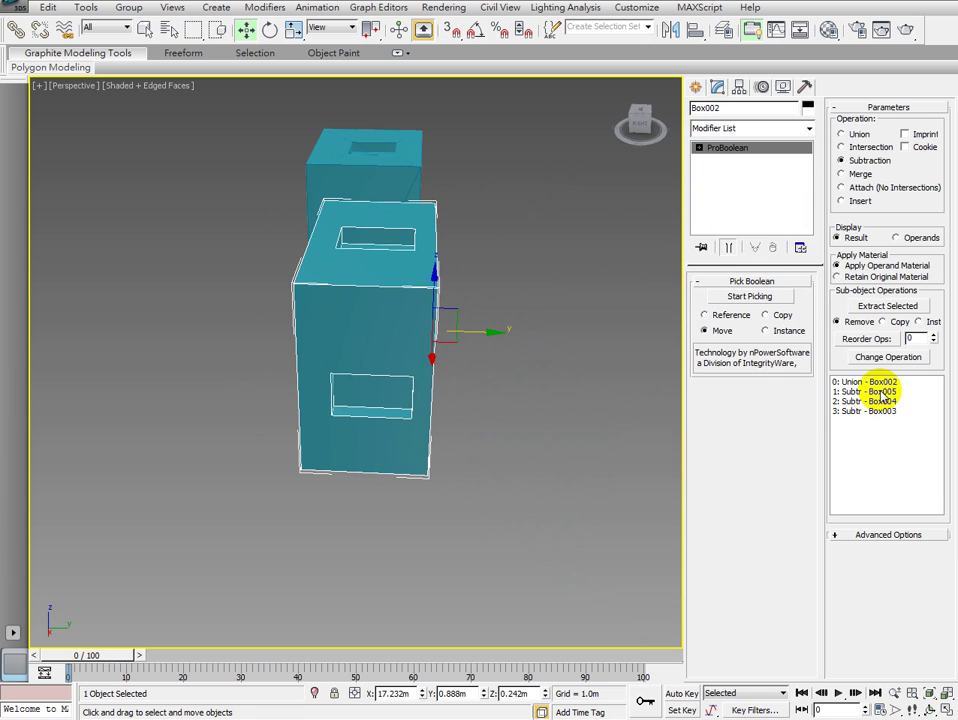
click(866, 410)
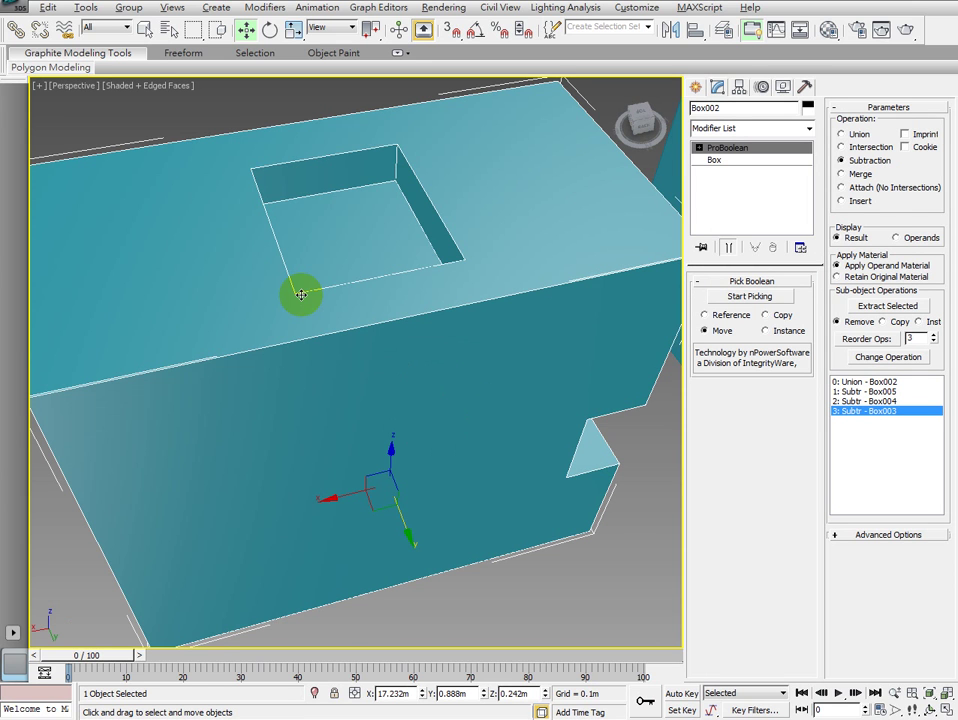
alt+middle_drag(301, 294, 526, 237)
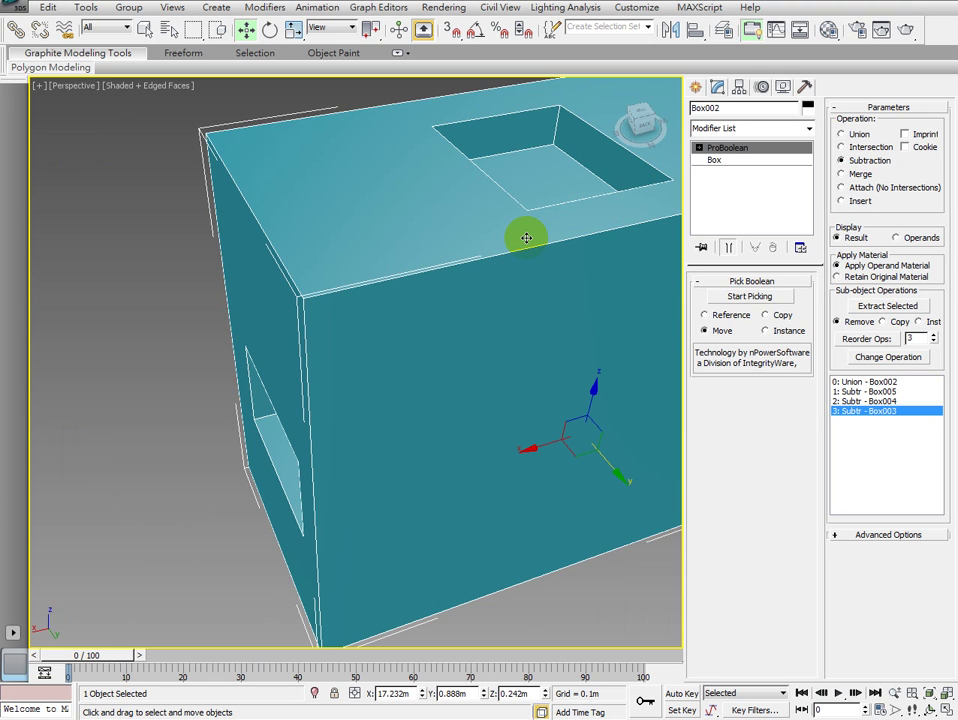
alt+middle_drag(610, 216, 453, 348)
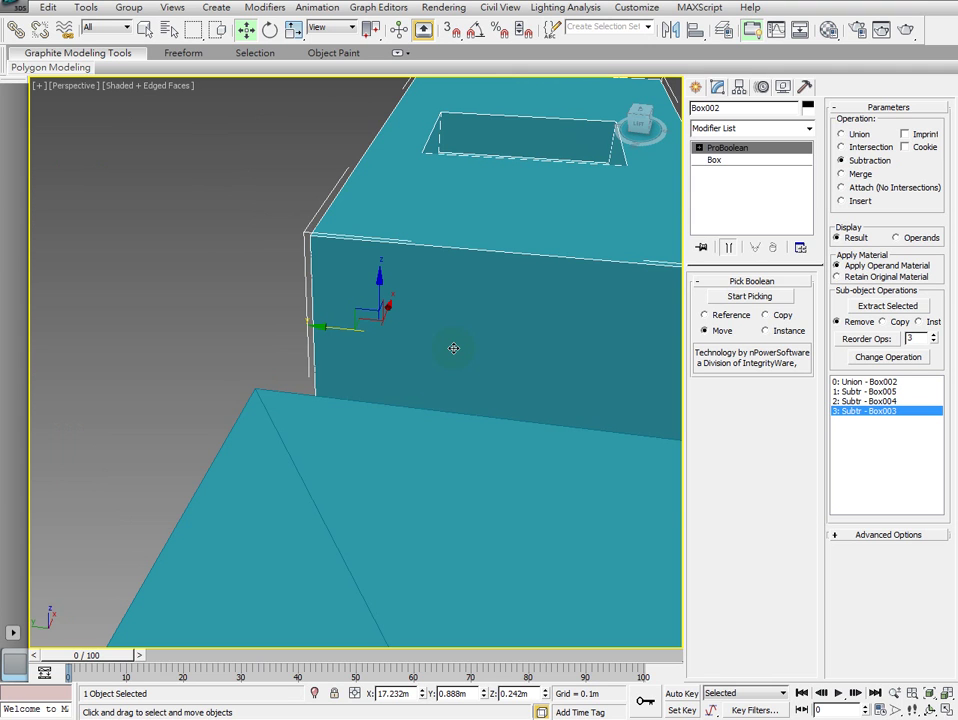
scroll(319, 306, down, 10)
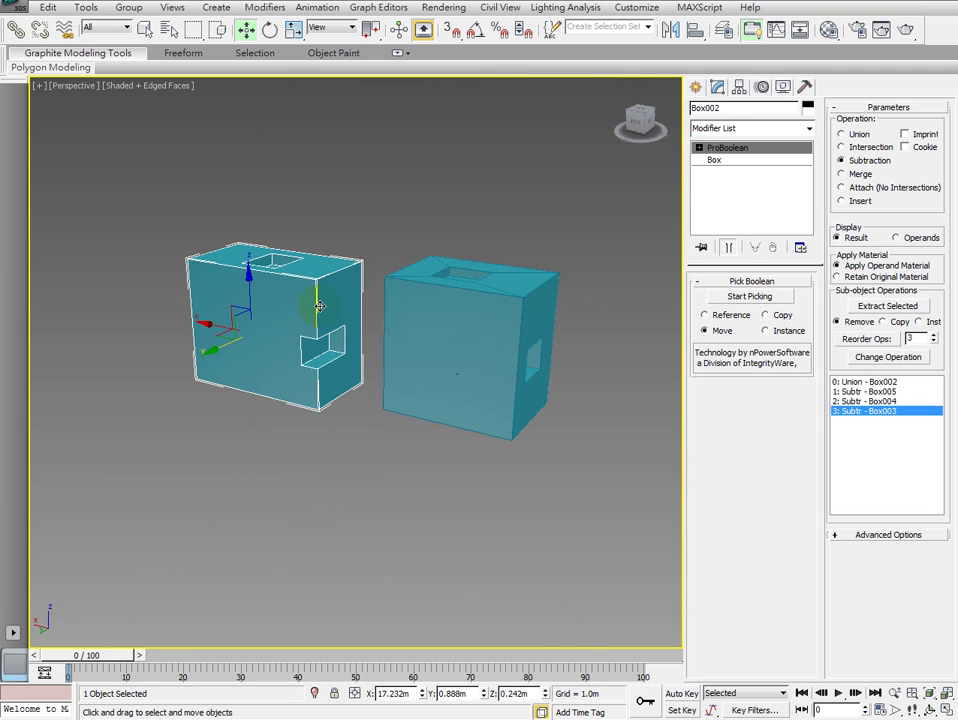